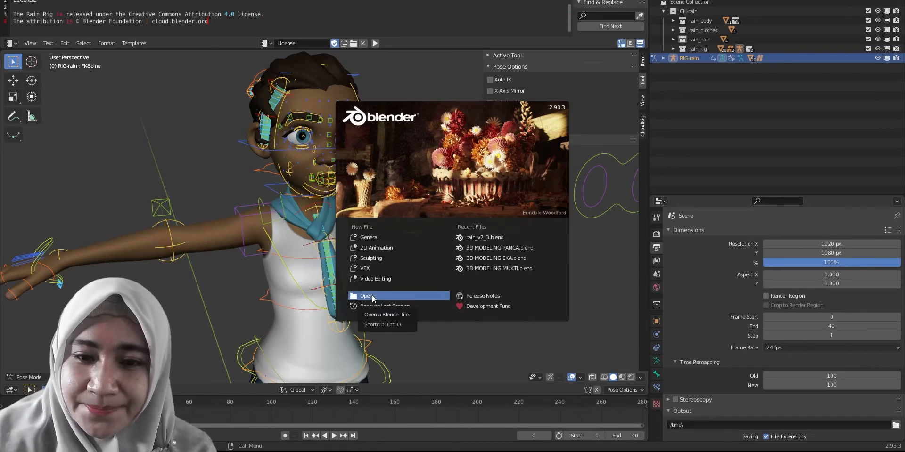
- Dismiss the splash screen and allow the rig file's Python script rain.py to execute
key(Escape)
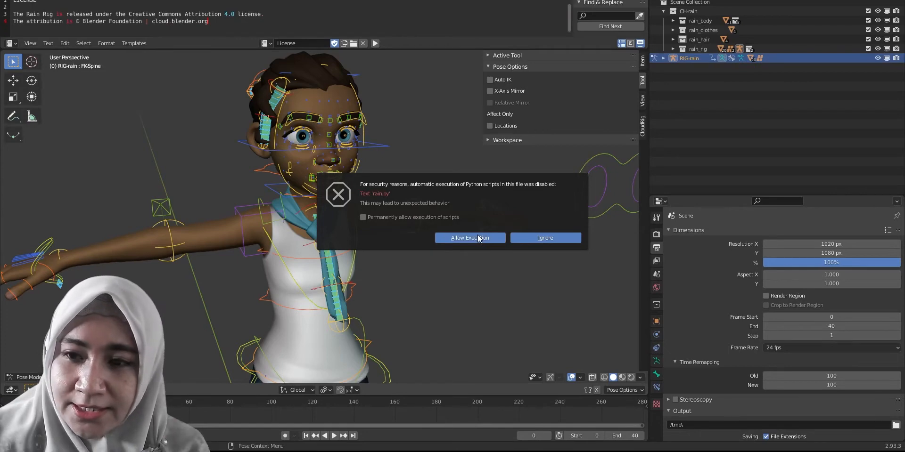
click(479, 238)
scroll(372, 191, down, 5)
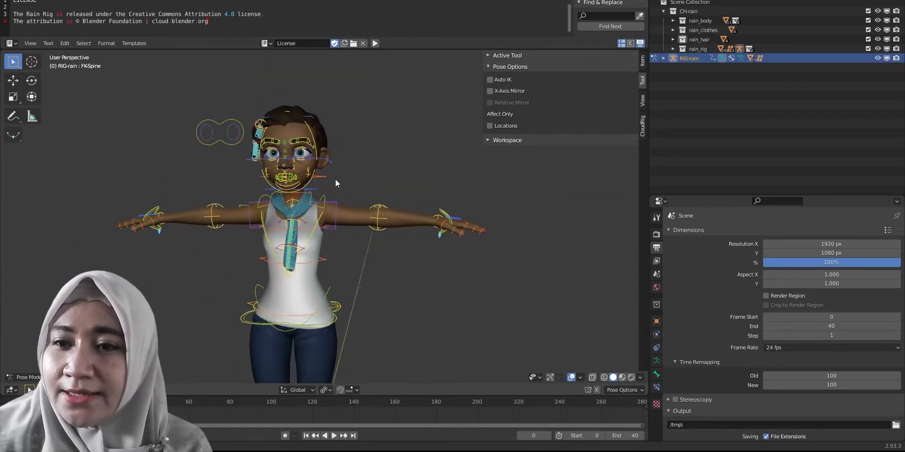
middle_drag(336, 180, 377, 227)
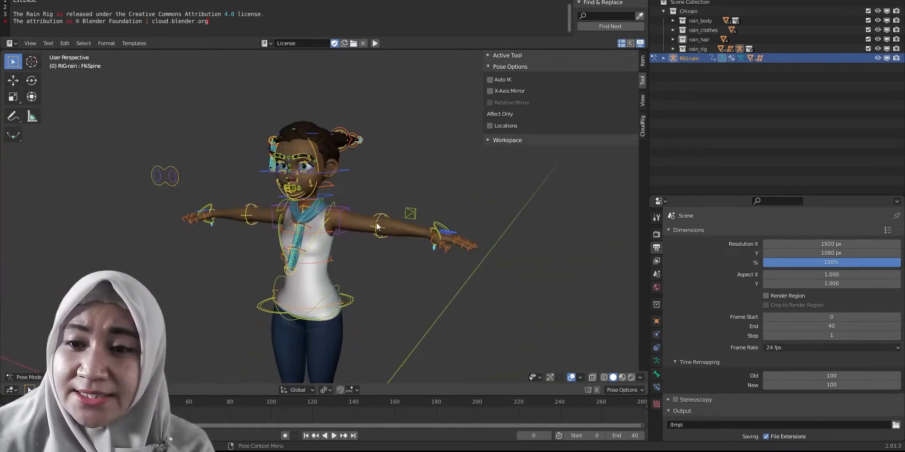
scroll(377, 226, up, 6)
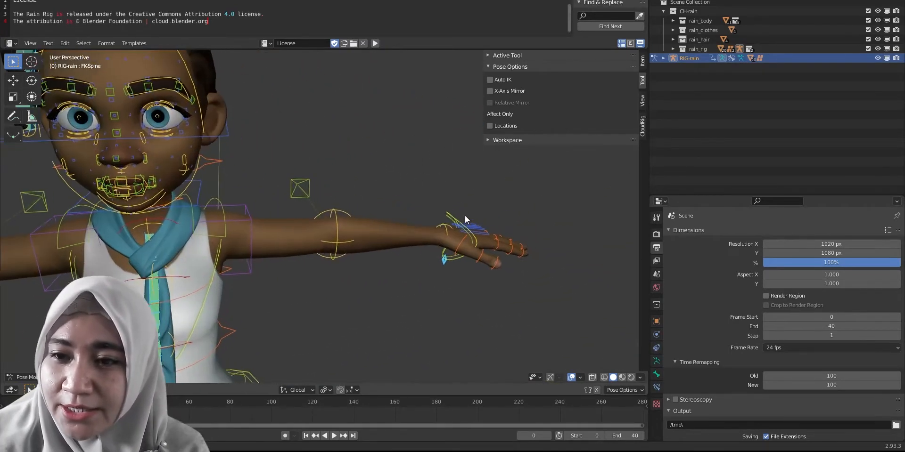
- Try rotating the left index finger's base control FKIndex1.L about its local X axis
middle_drag(464, 216, 348, 168)
middle_drag(333, 238, 454, 206)
shift+middle_drag(522, 270, 369, 241)
click(472, 248)
scroll(441, 261, up, 3)
shift+middle_drag(429, 248, 371, 255)
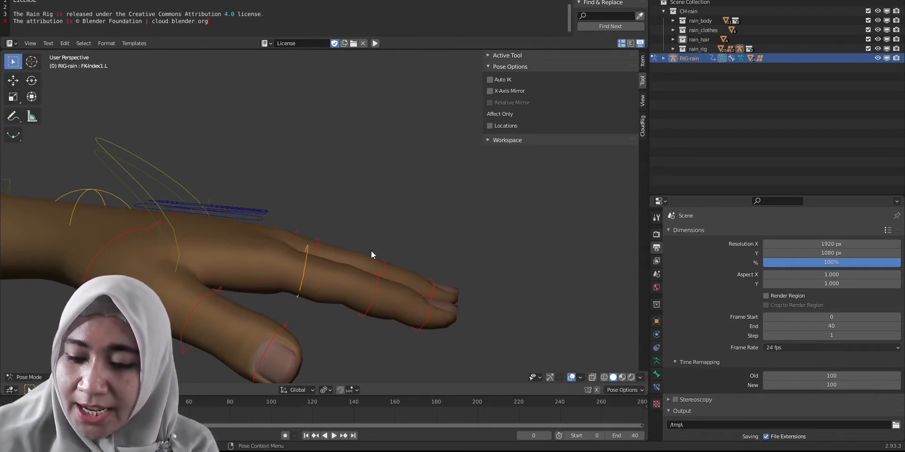
middle_drag(372, 252, 346, 238)
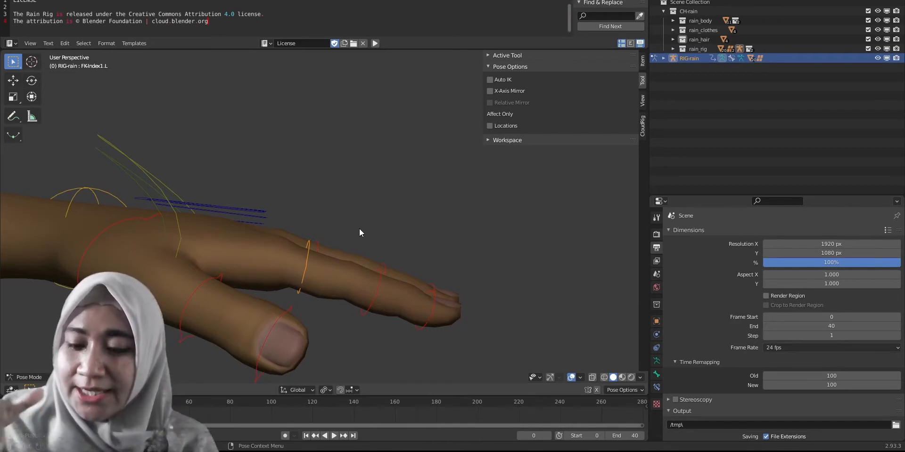
middle_drag(359, 228, 355, 236)
key(r)
key(x)
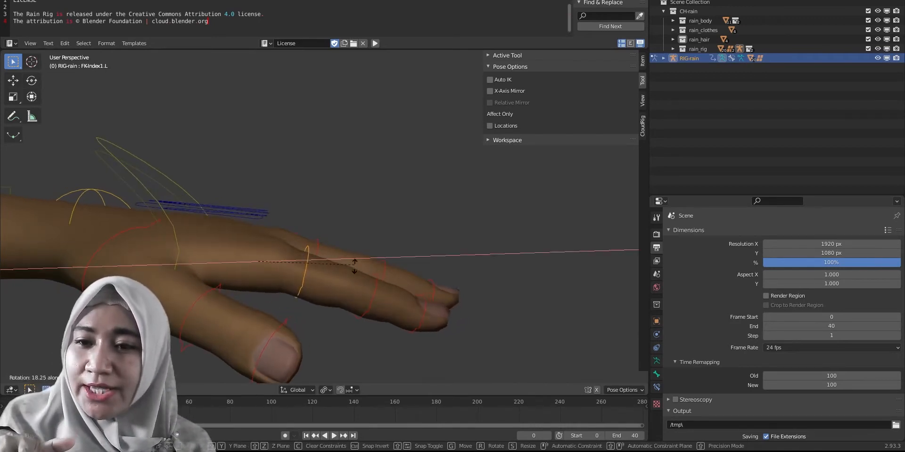
key(x)
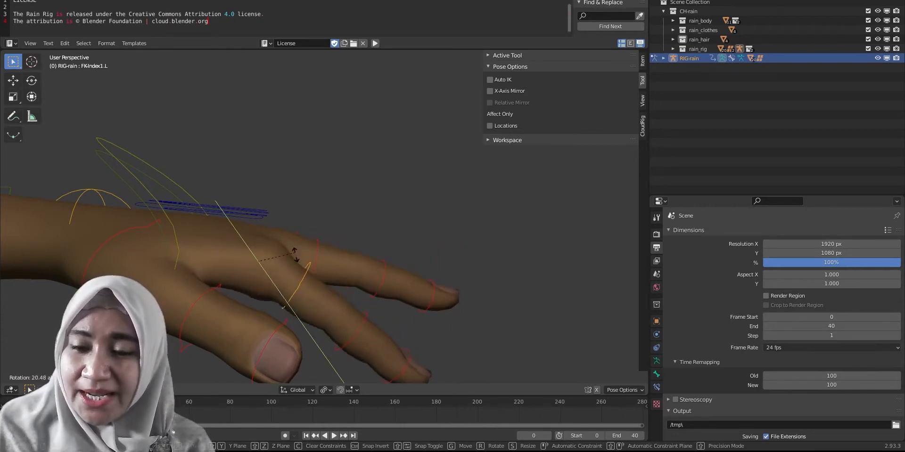
right_click(226, 187)
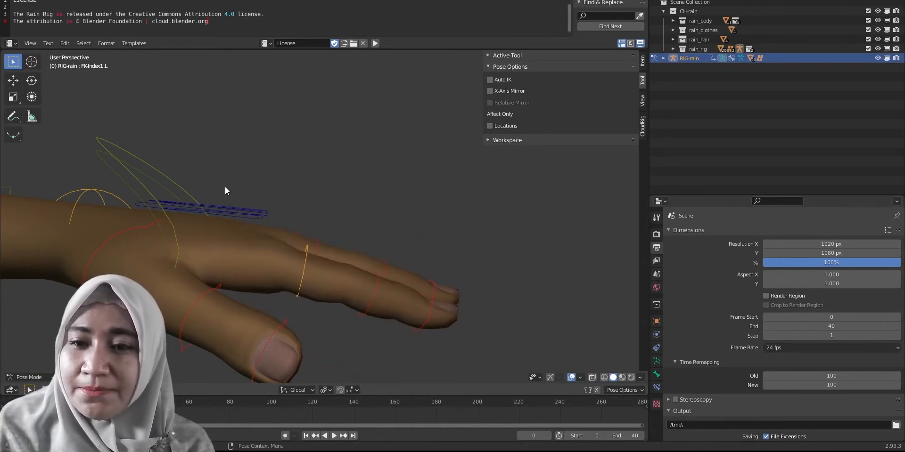
- Try moving the left arm with the outer hand control IK-Hand_Parent.L
scroll(224, 187, down, 1)
scroll(188, 209, down, 2)
middle_drag(188, 210, 210, 196)
click(213, 189)
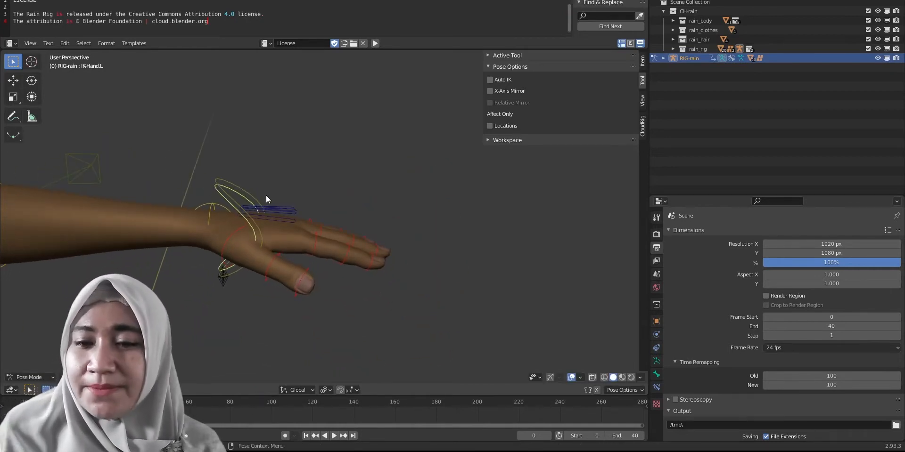
click(214, 172)
click(226, 179)
middle_drag(227, 179, 392, 266)
key(g)
right_click(400, 205)
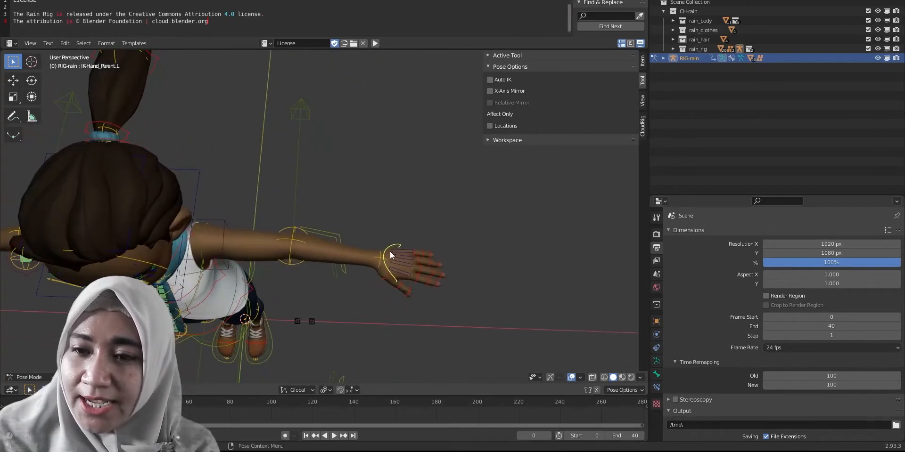
- Sketch an annotation arrow along the left arm from the hand towards the shoulder and delete it again
click(15, 118)
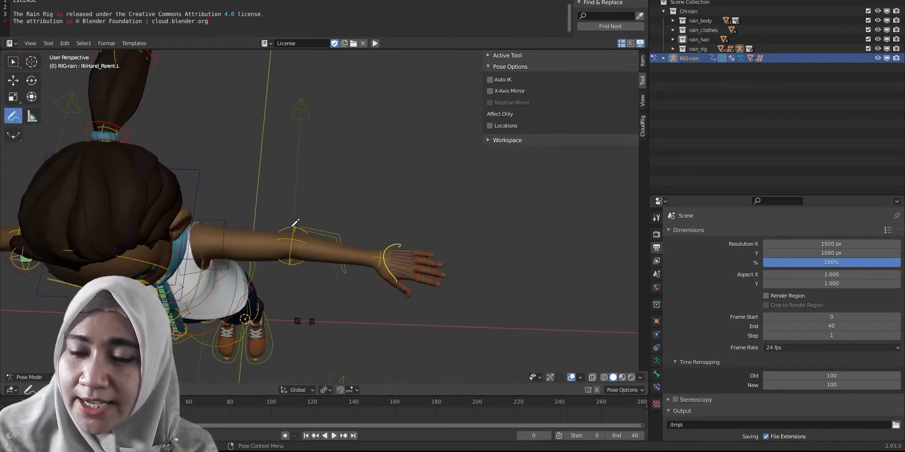
drag(392, 233, 275, 201)
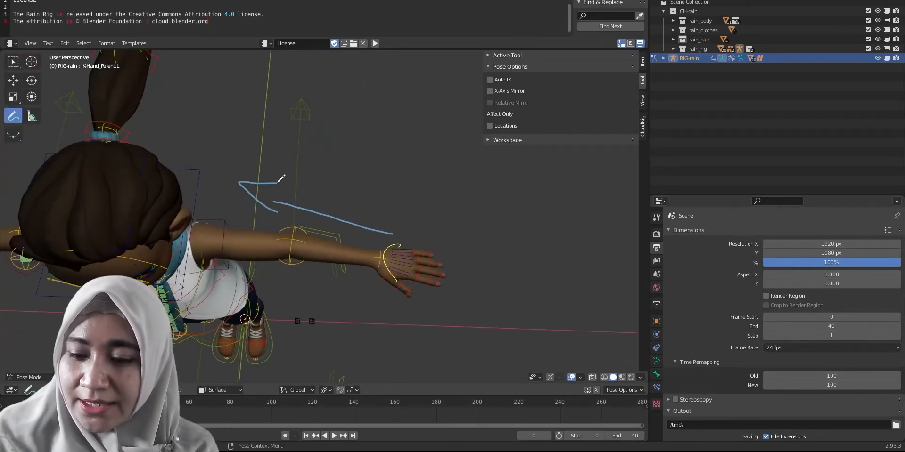
mouse_move(280, 179)
middle_down()
mouse_move(337, 168)
mouse_move(359, 184)
mouse_move(185, 121)
middle_up()
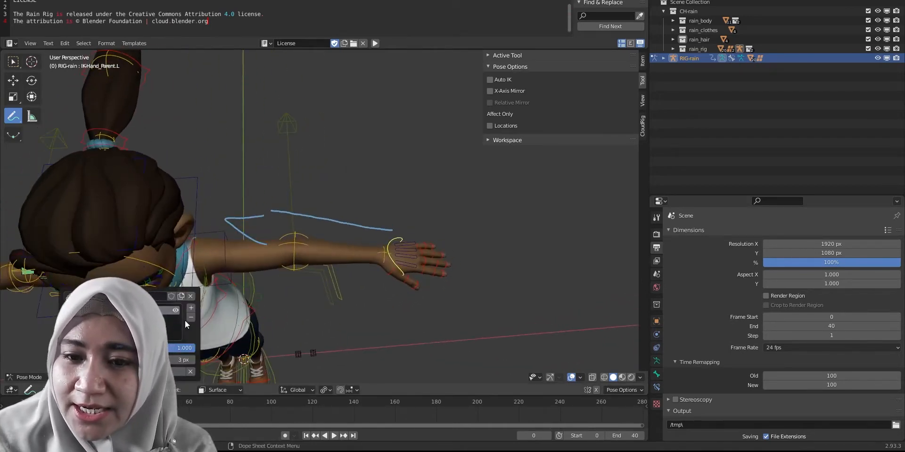
click(191, 319)
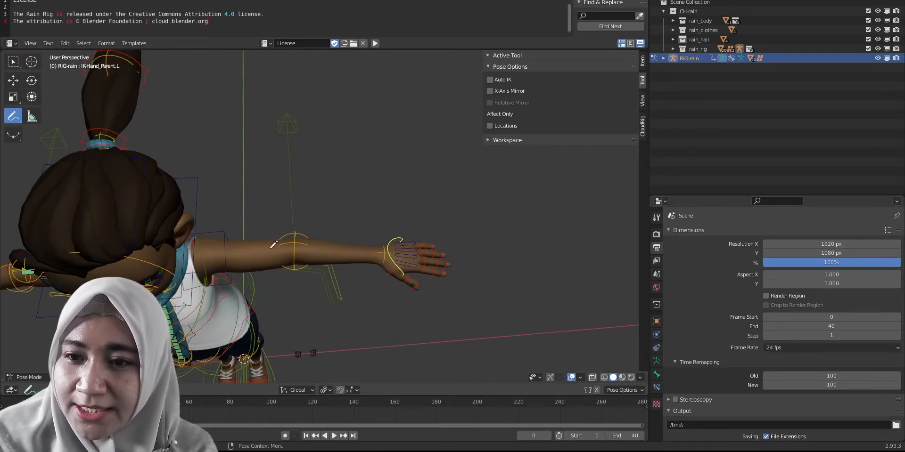
key(w)
- Move the IK-Hand_Parent.L control slightly towards the body so that the left elbow bends
middle_drag(395, 252, 408, 206)
key(g)
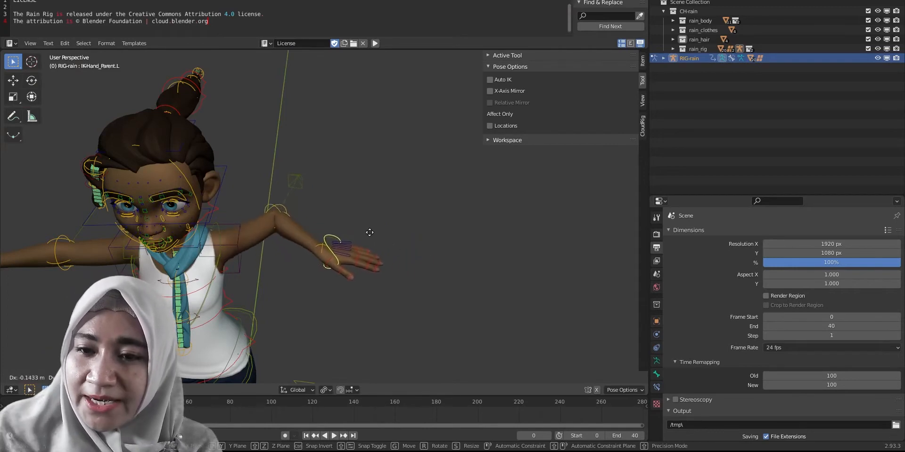
click(410, 237)
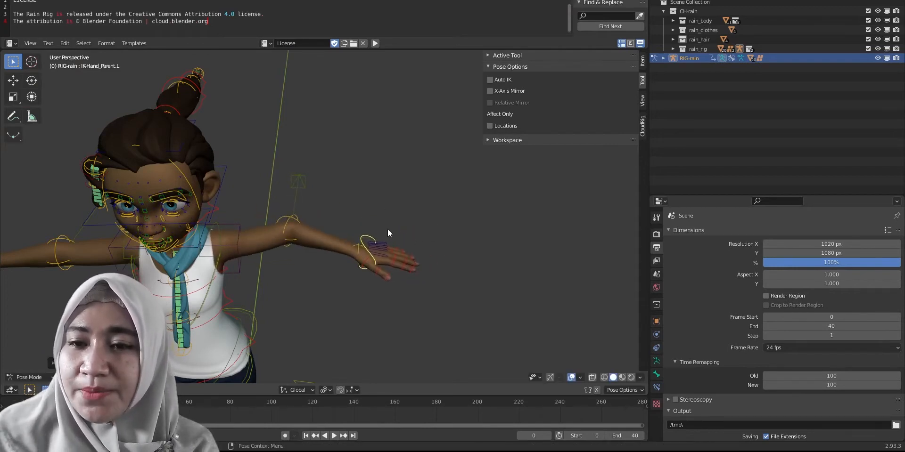
middle_drag(387, 229, 404, 203)
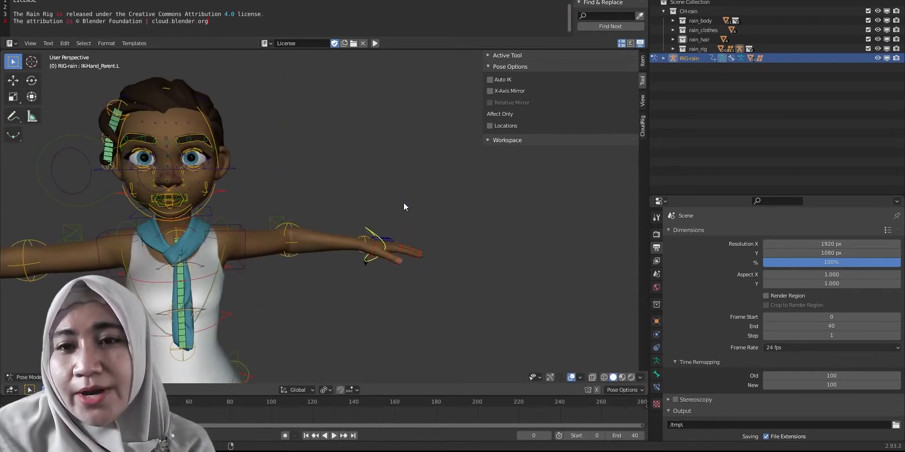
- Try rotating the left ring finger's base control FKRing1.L
scroll(298, 258, down, 1)
middle_drag(299, 258, 287, 251)
scroll(330, 245, up, 4)
middle_drag(383, 241, 358, 301)
scroll(359, 300, up, 4)
click(383, 210)
middle_drag(384, 210, 410, 209)
key(r)
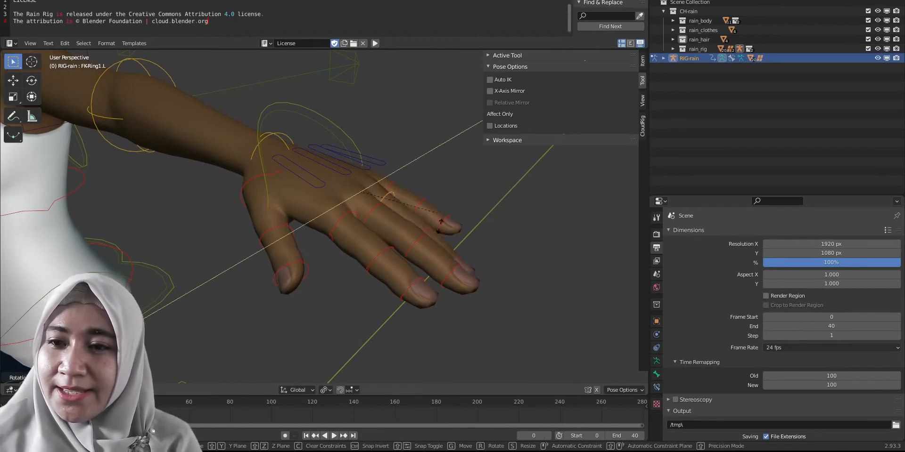
right_click(437, 245)
- Try moving the IK-Hand_Parent.L control to shift the whole left arm
scroll(347, 219, down, 3)
middle_drag(346, 219, 393, 217)
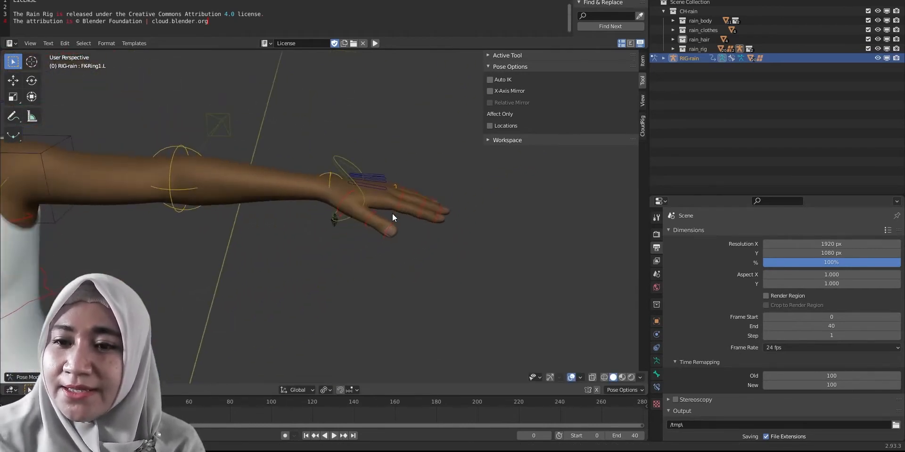
middle_drag(353, 181, 334, 215)
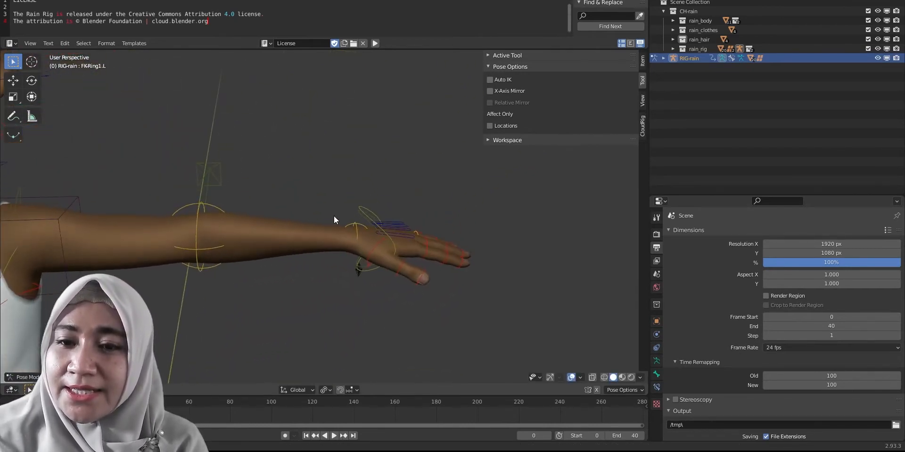
click(366, 208)
scroll(367, 207, down, 3)
key(g)
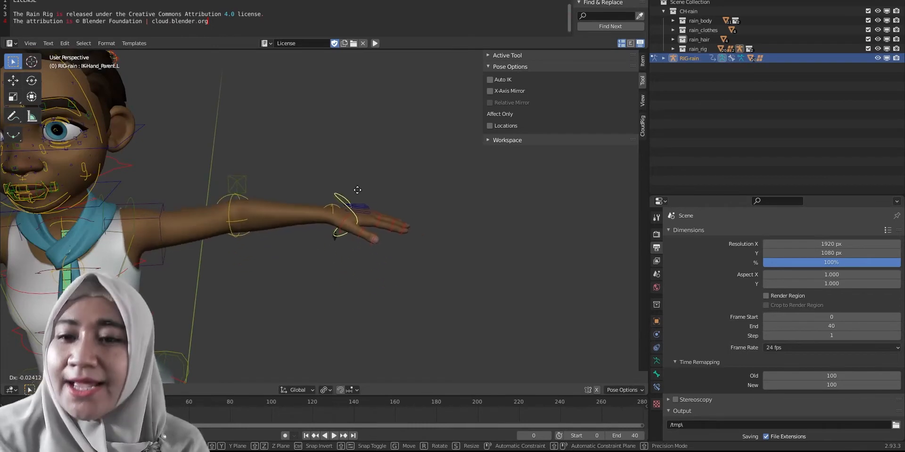
right_click(340, 226)
- Select the FKSpine control around the waist
middle_drag(260, 214, 287, 222)
shift+middle_drag(264, 276, 307, 206)
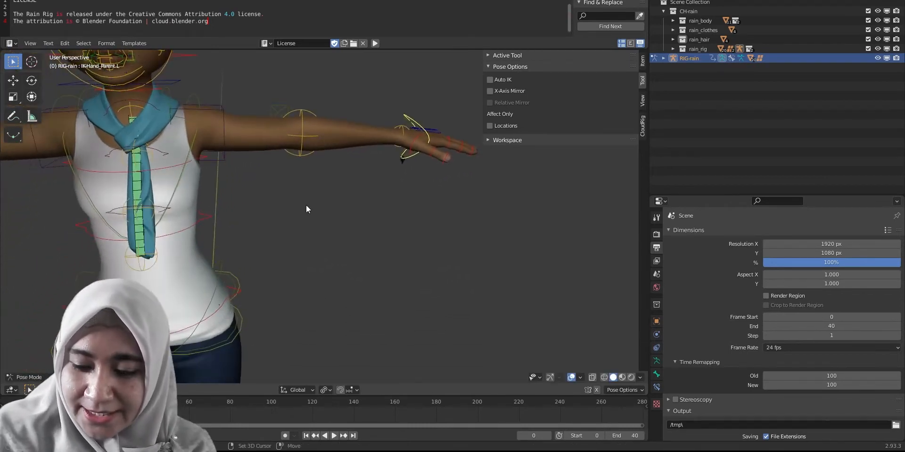
click(233, 305)
click(223, 303)
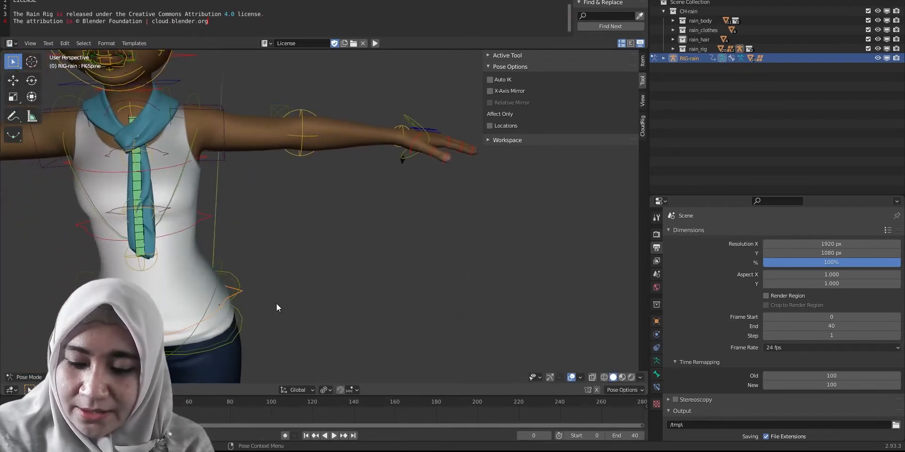
shift+middle_drag(286, 237, 309, 256)
middle_drag(303, 289, 280, 315)
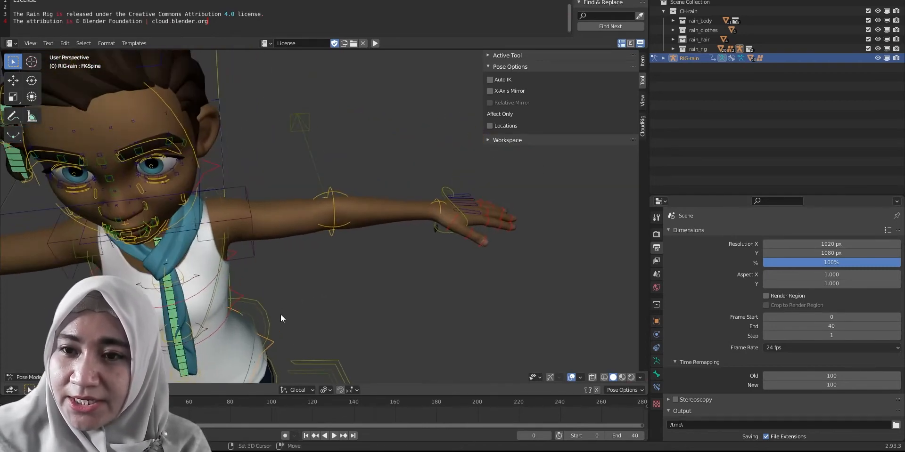
- Try rotating the left middle finger's base control FKMiddle1.L
click(452, 184)
middle_drag(453, 185, 406, 214)
scroll(401, 264, up, 5)
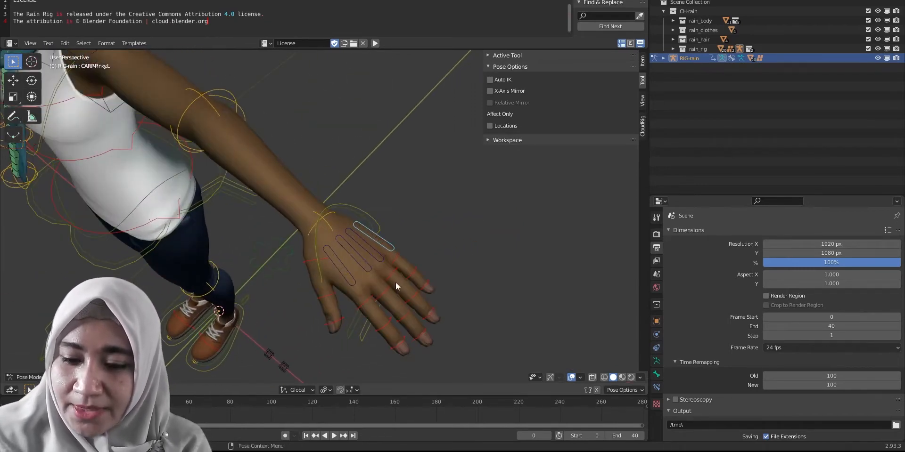
click(406, 275)
middle_drag(406, 275, 410, 249)
key(KP_Decimal)
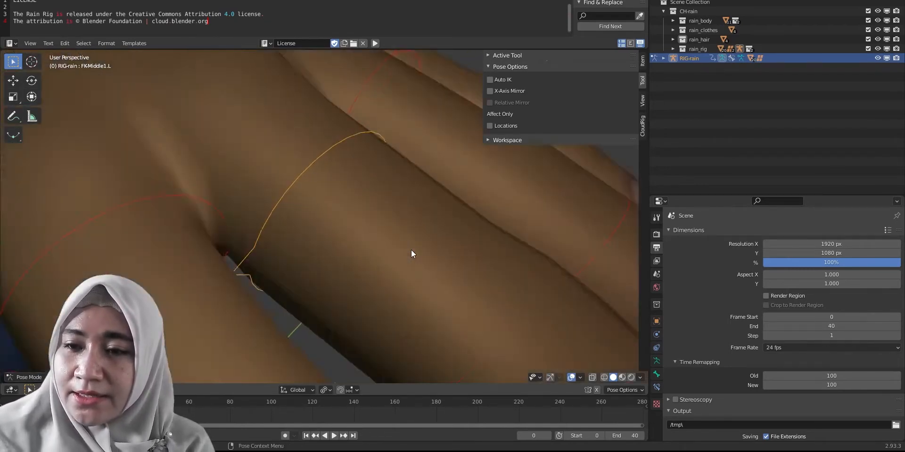
scroll(410, 250, down, 7)
middle_drag(356, 221, 406, 217)
key(r)
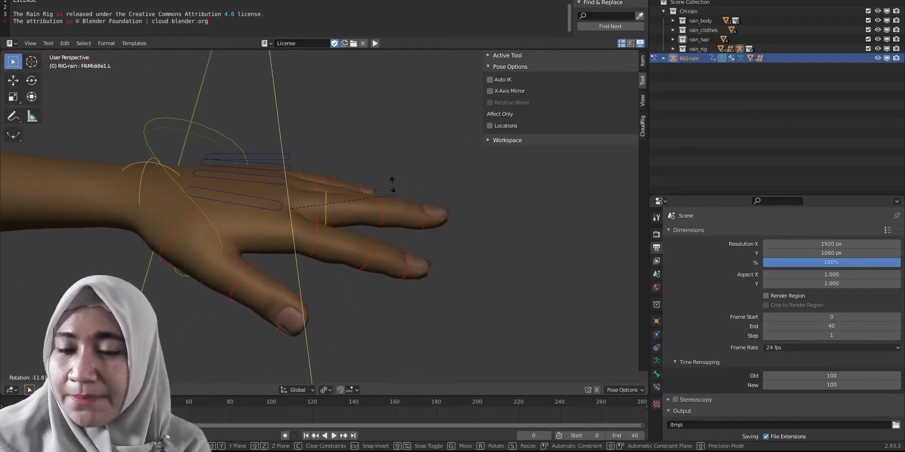
right_click(414, 258)
- Try moving the inner hand control IK-Hand.L towards the body, separately from its parent control
scroll(381, 226, down, 3)
mouse_move(376, 231)
middle_down()
mouse_move(356, 250)
mouse_move(371, 298)
mouse_move(324, 265)
mouse_move(373, 243)
mouse_move(379, 226)
middle_up()
click(300, 240)
key(g)
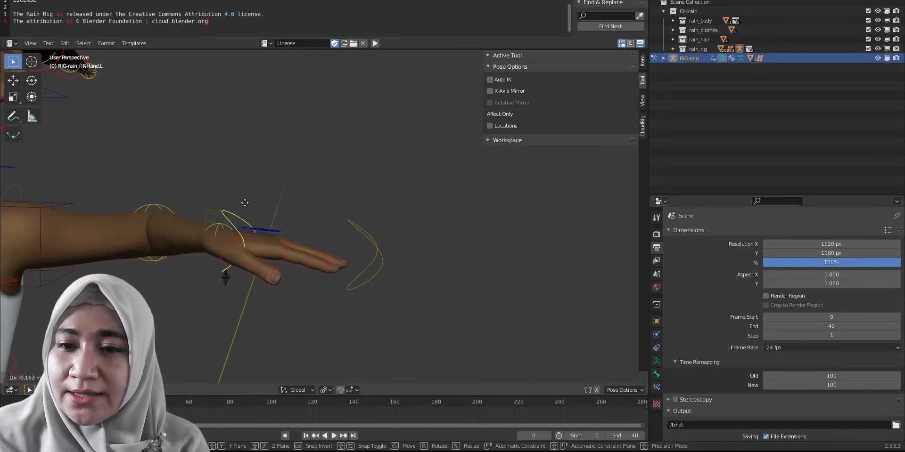
right_click(305, 186)
middle_drag(304, 184, 307, 227)
scroll(306, 227, down, 3)
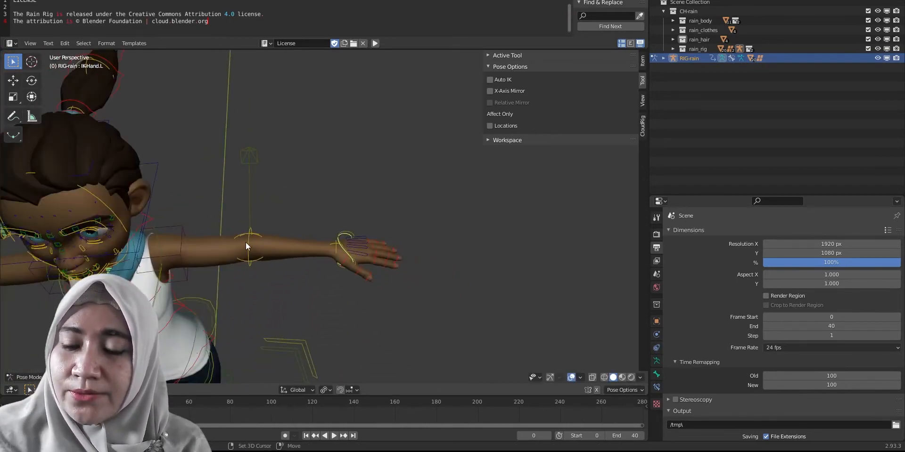
- Examine the arm and torso controls from the front and select the waist control FKSpine
middle_drag(246, 245, 480, 218)
scroll(379, 206, up, 3)
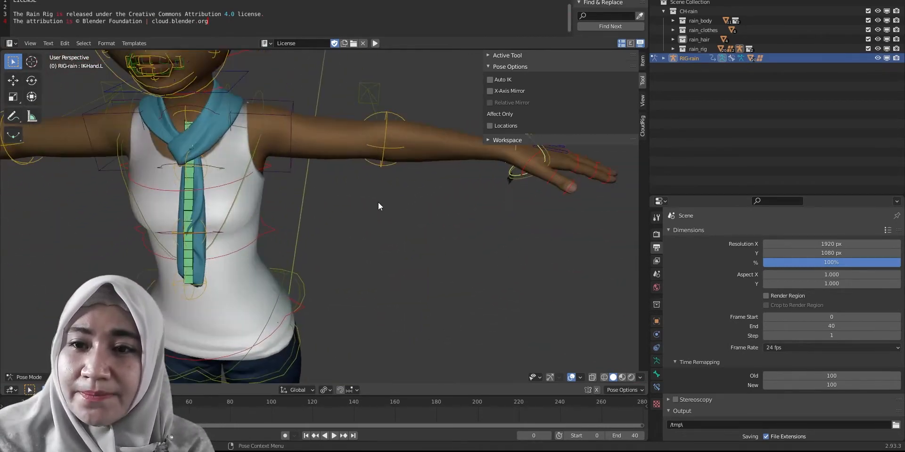
click(376, 147)
shift+middle_drag(327, 279, 405, 149)
click(352, 224)
shift+middle_drag(345, 218, 375, 229)
scroll(375, 233, down, 3)
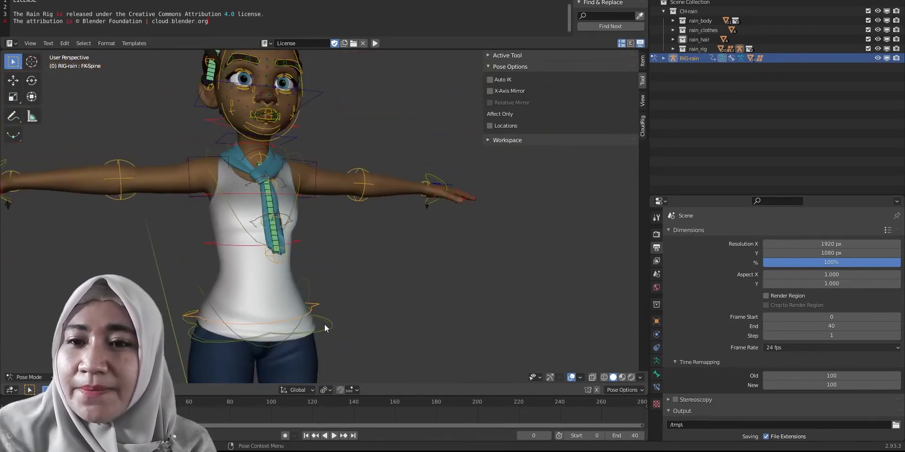
scroll(279, 233, up, 4)
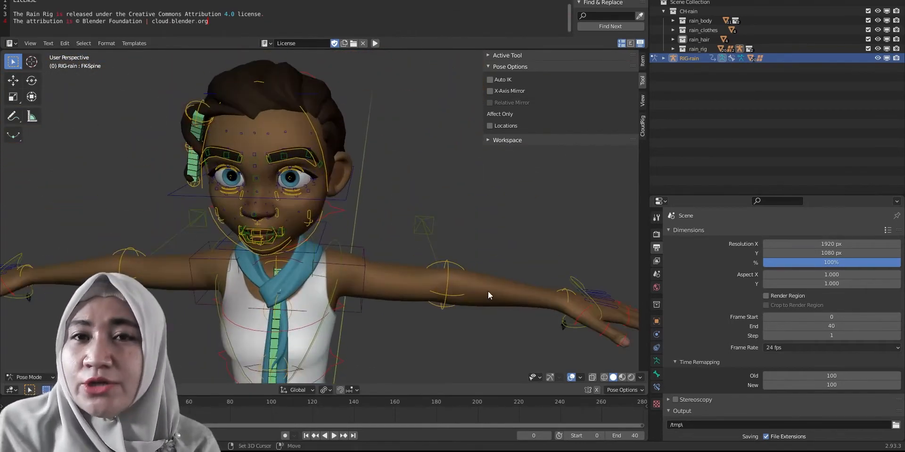
- Try moving the left hand lower with the IK-Hand_Parent.L control
middle_drag(488, 292, 488, 285)
click(540, 272)
key(g)
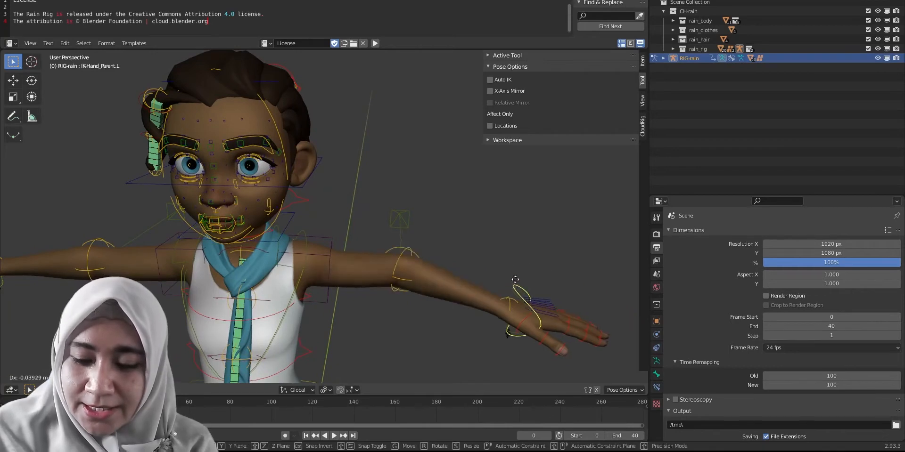
right_click(496, 259)
- Try rotating the waist control FKSpine as seen from the front
scroll(379, 268, down, 3)
shift+middle_drag(378, 280, 385, 200)
scroll(371, 300, up, 3)
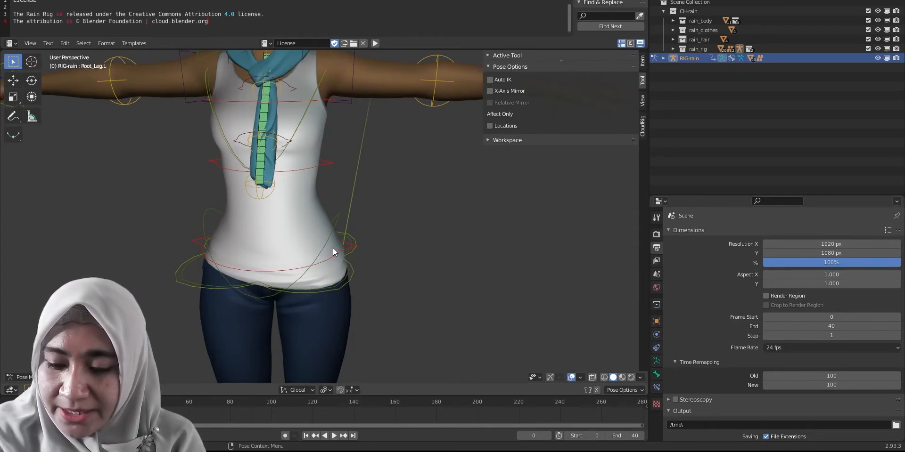
click(278, 268)
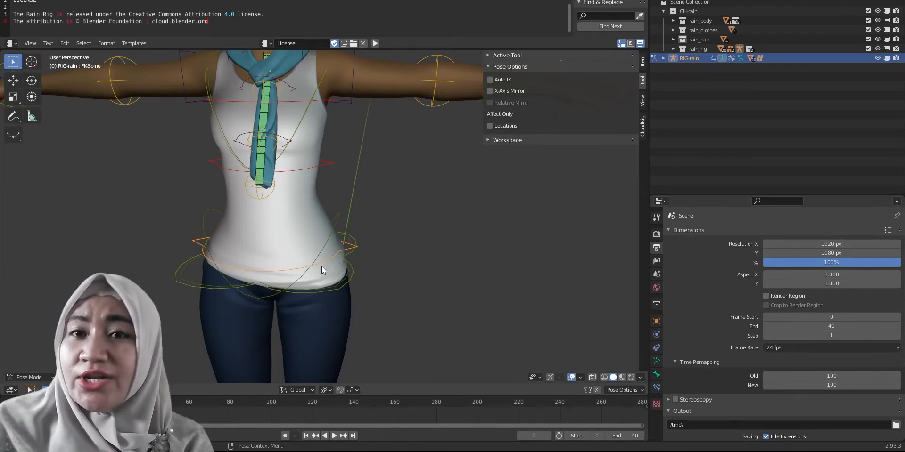
key(r)
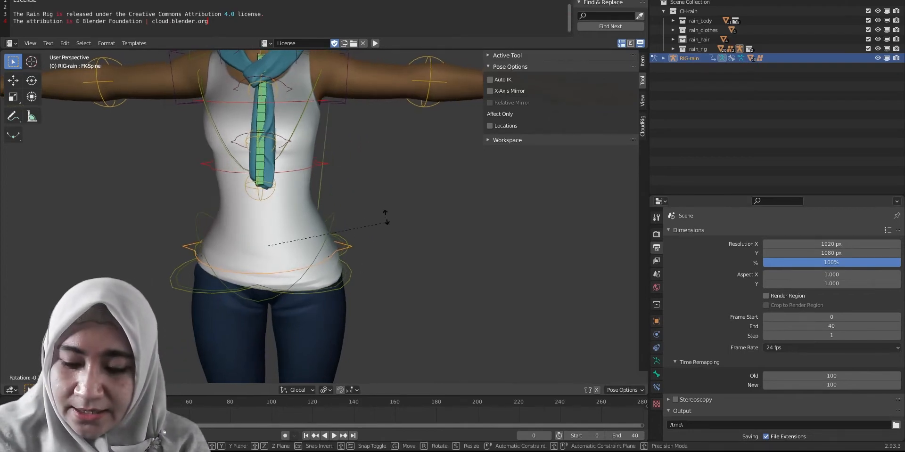
right_click(407, 230)
- Try moving the waist control FKSpine while looking at the torso from an angle
scroll(365, 234, down, 3)
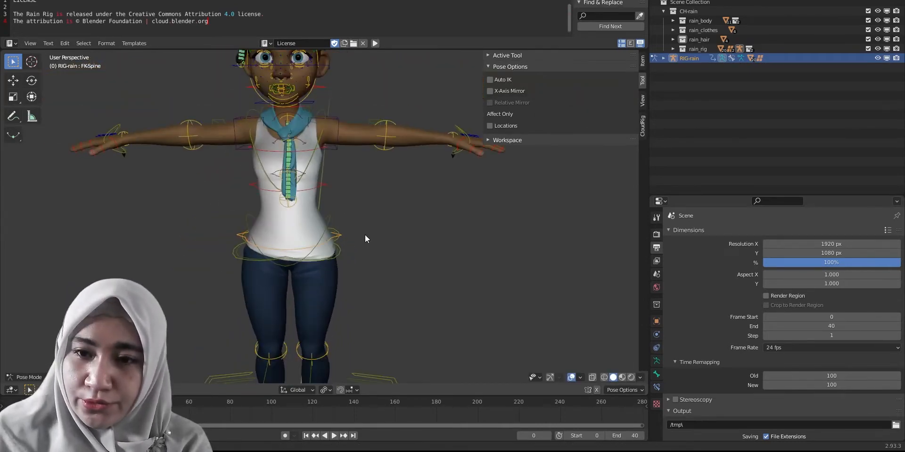
middle_drag(365, 236, 397, 218)
scroll(399, 241, up, 3)
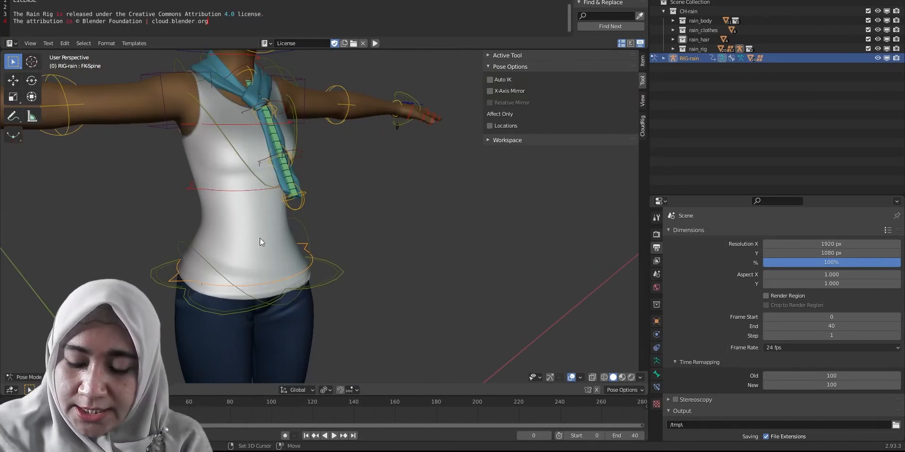
middle_drag(260, 238, 327, 280)
scroll(351, 242, up, 2)
middle_drag(364, 243, 343, 193)
click(347, 191)
click(364, 297)
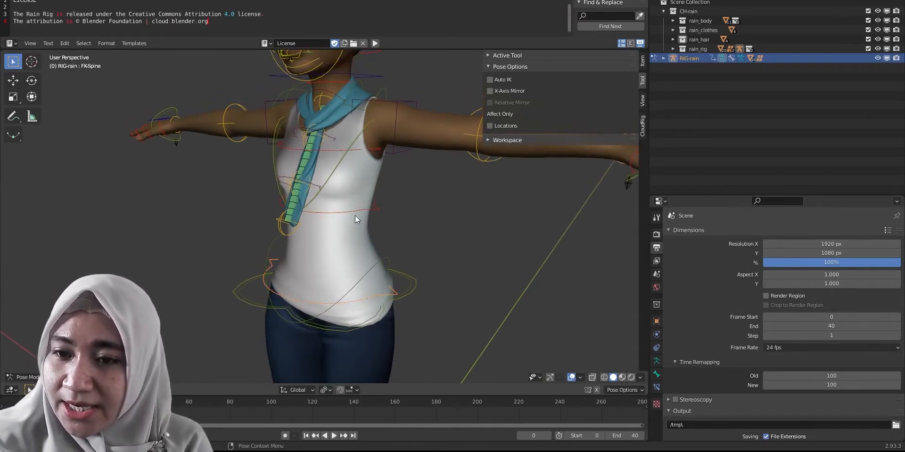
key(g)
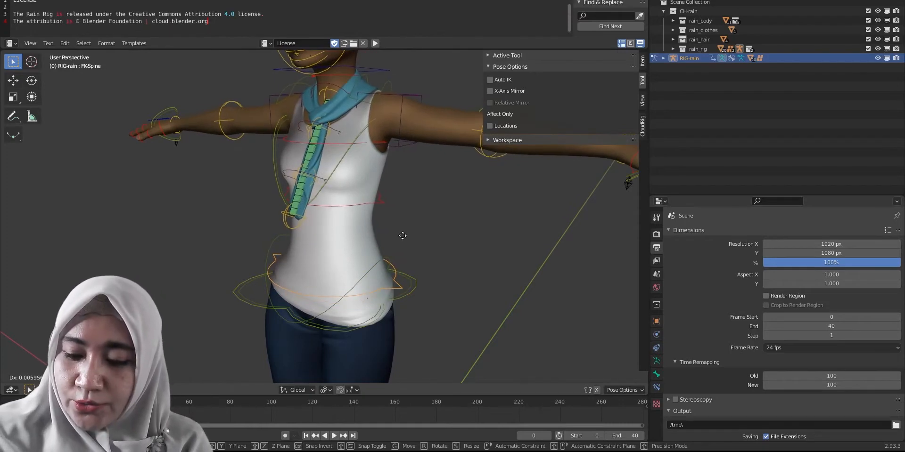
right_click(371, 212)
- Reselect the waist control FKSpine and try rotating it to lean the whole upper body sideways
click(363, 142)
middle_drag(363, 141, 343, 113)
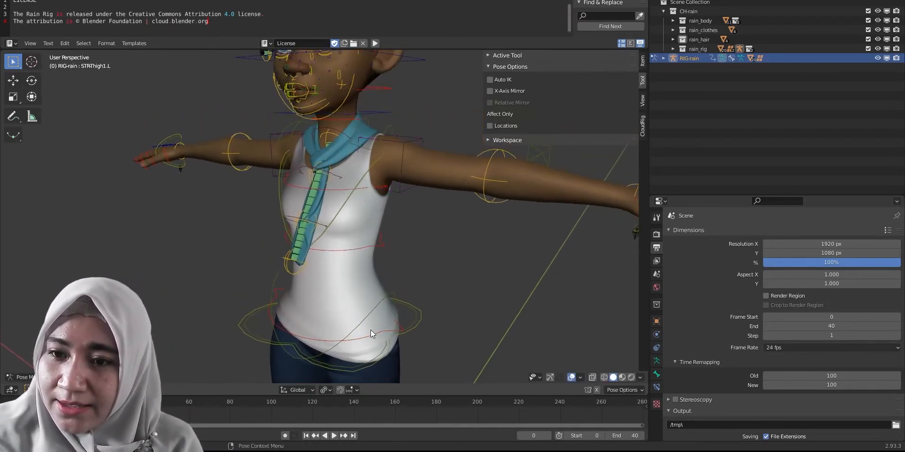
click(360, 339)
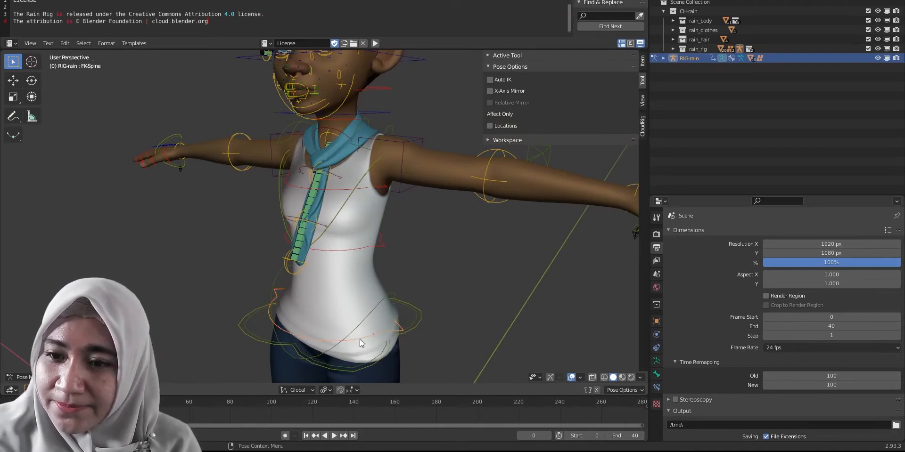
key(r)
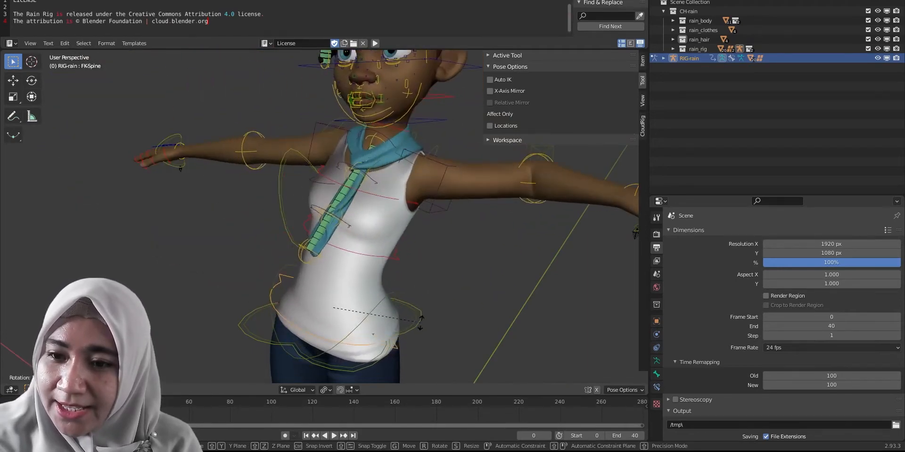
right_click(384, 263)
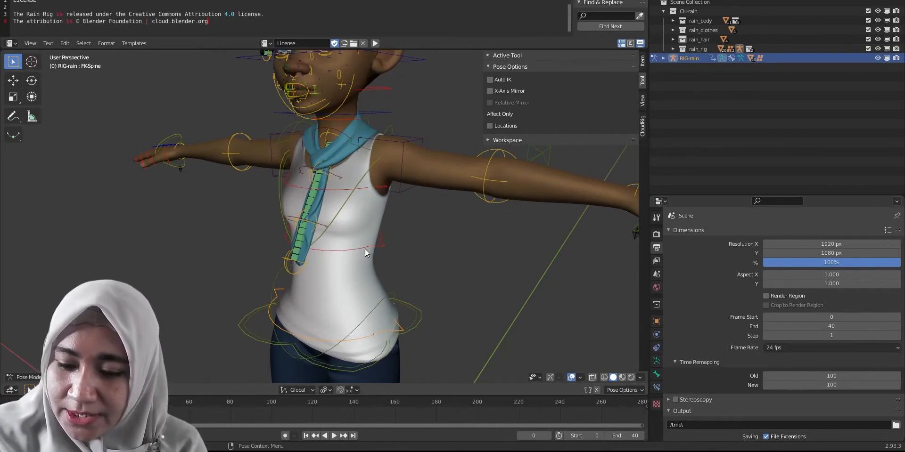
- Try rotating the rib cage control FKRibCage and the chest control FKChest separately
click(367, 250)
key(r)
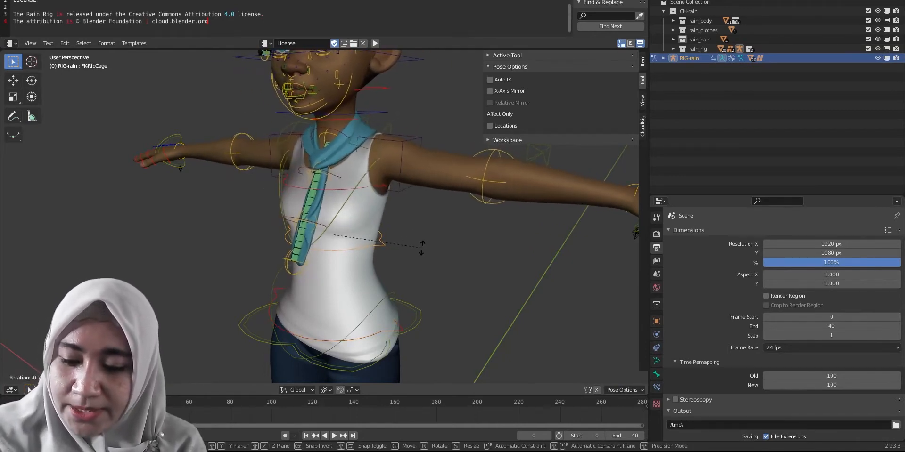
right_click(414, 244)
click(349, 189)
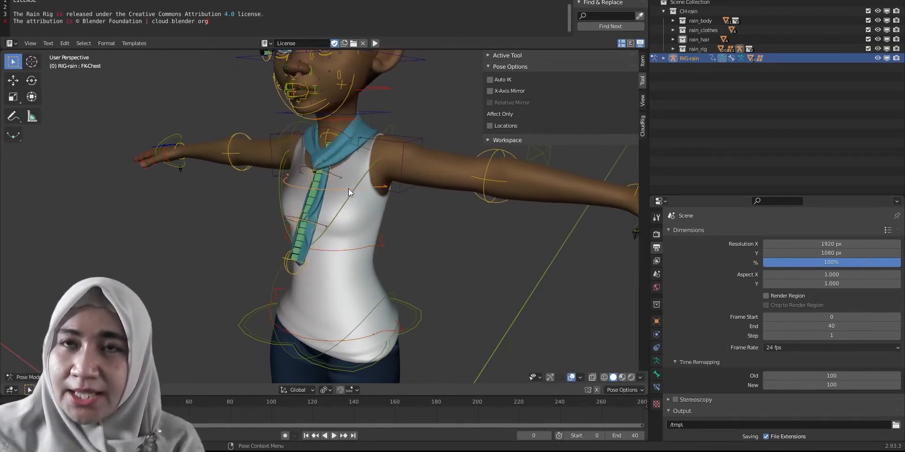
key(r)
right_click(390, 230)
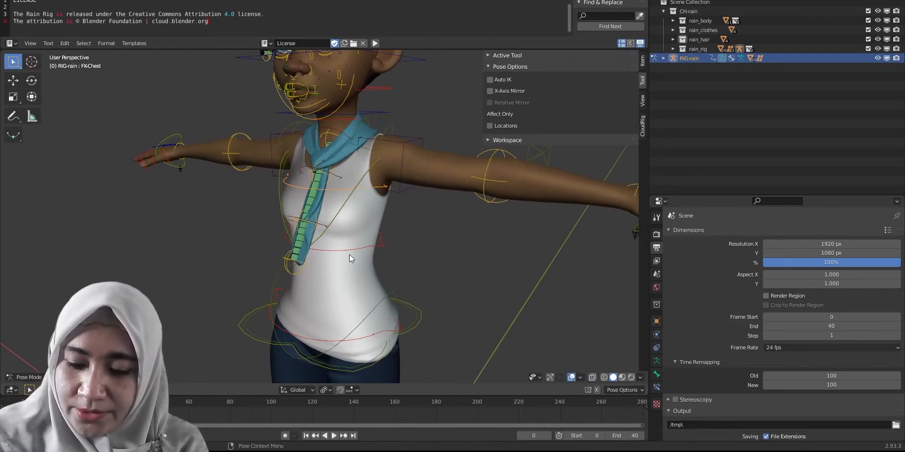
- Try tilting FKRibCage by about -15 degrees and FKChest by about 11 degrees to compare their effect on the torso
click(350, 255)
key(r)
right_click(404, 241)
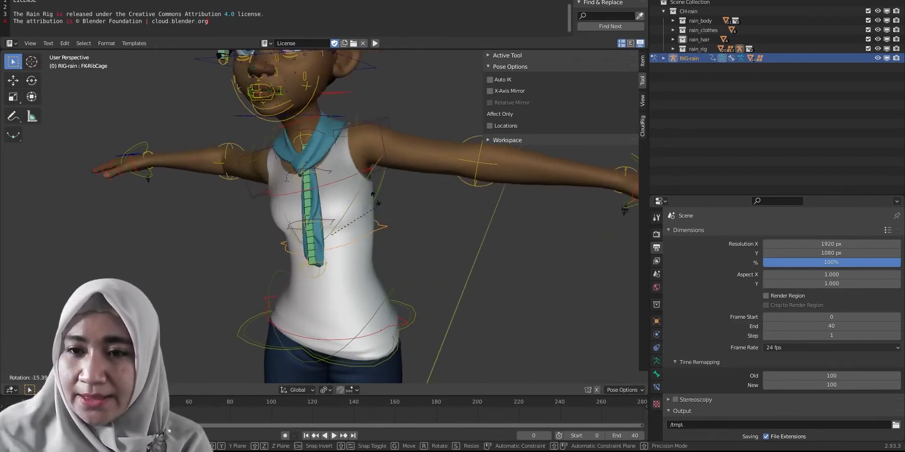
right_click(401, 223)
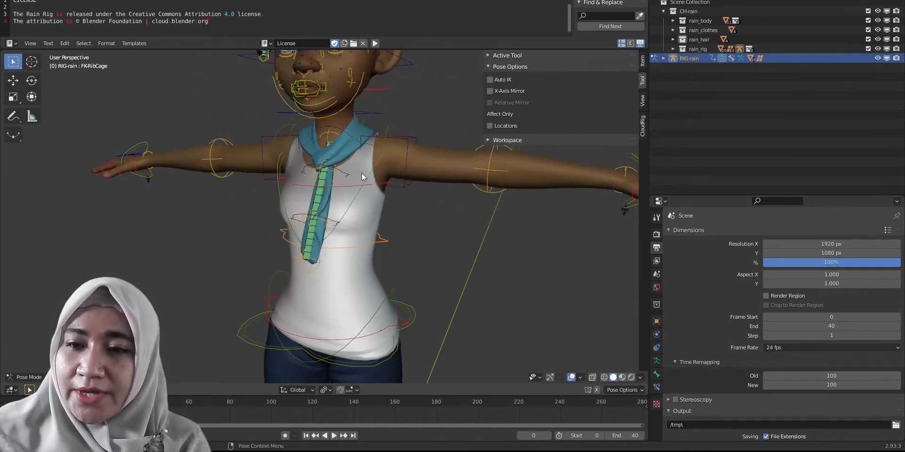
click(367, 185)
key(r)
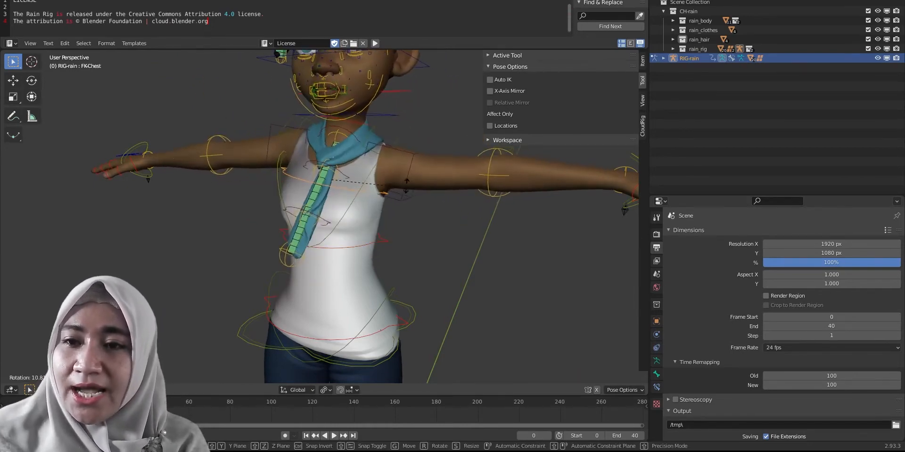
right_click(401, 185)
- Examine the leg, knee and foot controls with the left foot control MSTR-Foot_Parent.L selected
shift+middle_drag(387, 164, 388, 138)
scroll(334, 207, up, 4)
scroll(395, 198, down, 3)
scroll(418, 201, down, 3)
middle_drag(370, 214, 376, 146)
shift+middle_drag(373, 273, 370, 203)
middle_drag(370, 203, 418, 311)
scroll(354, 215, up, 3)
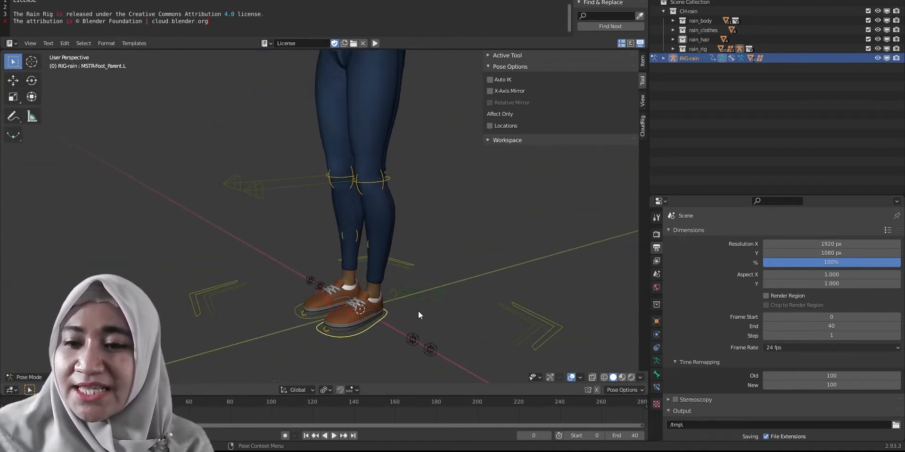
scroll(335, 317, up, 2)
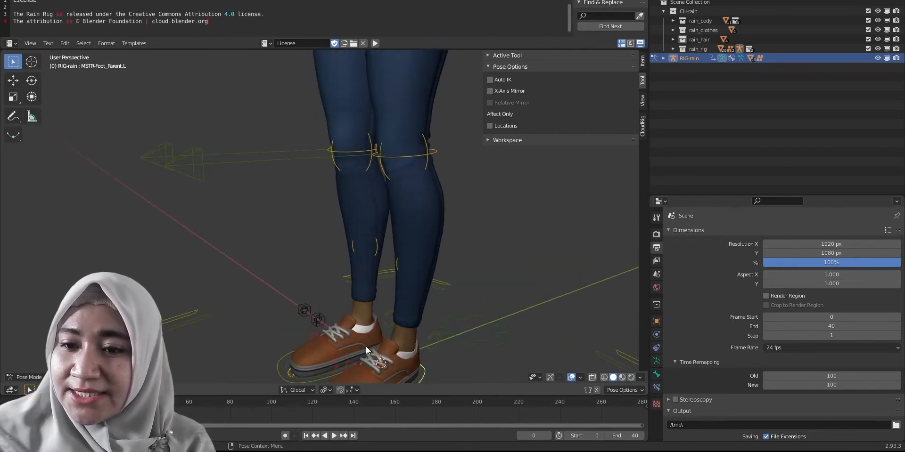
- Bend the toe of the left shoe upward by rotating FKToe.L about -28 degrees around the X axis
click(374, 325)
shift+middle_drag(373, 325, 458, 250)
scroll(434, 243, up, 3)
key(r)
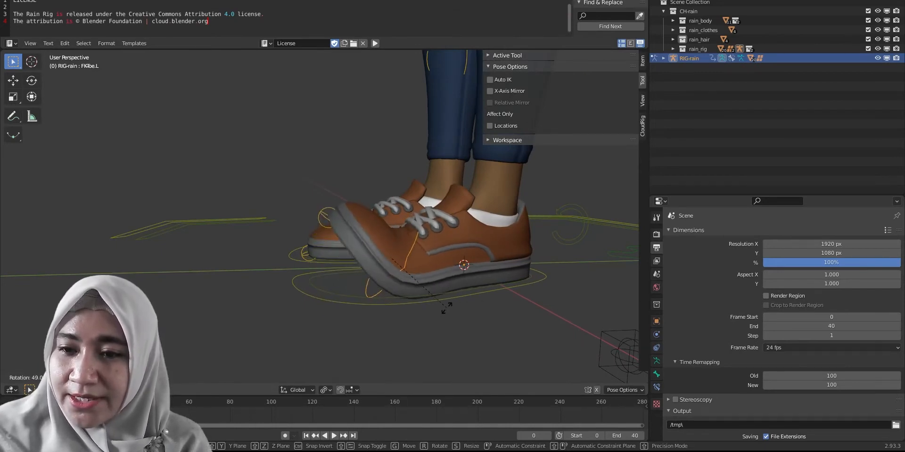
key(y)
key(y)
key(y)
key(x)
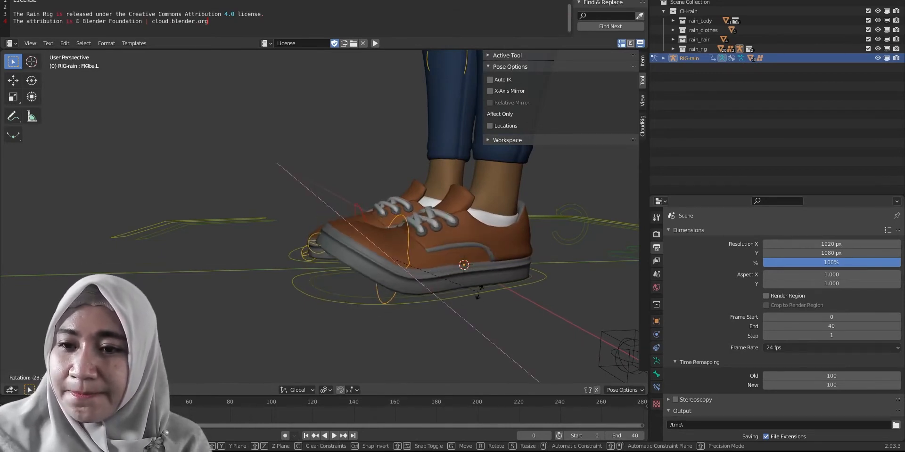
key(Escape)
- Select the left foot control MSTR-Foot_Parent.L and review the full character
click(518, 290)
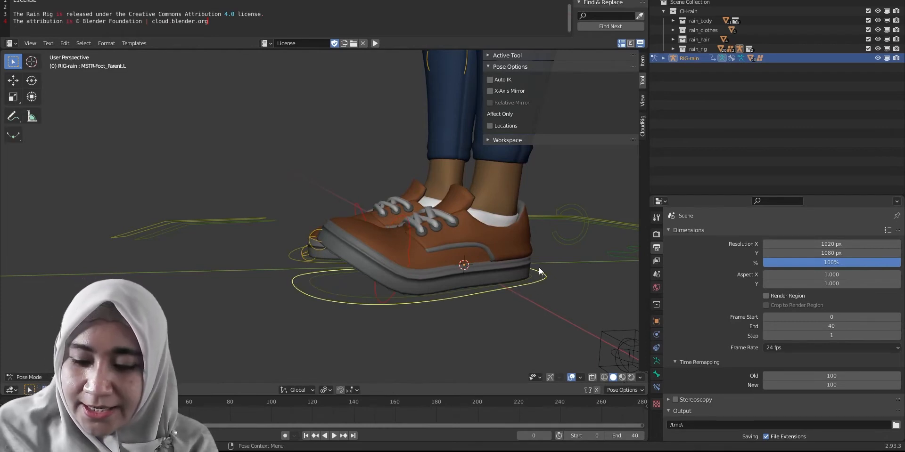
scroll(539, 267, down, 3)
middle_drag(440, 242, 446, 200)
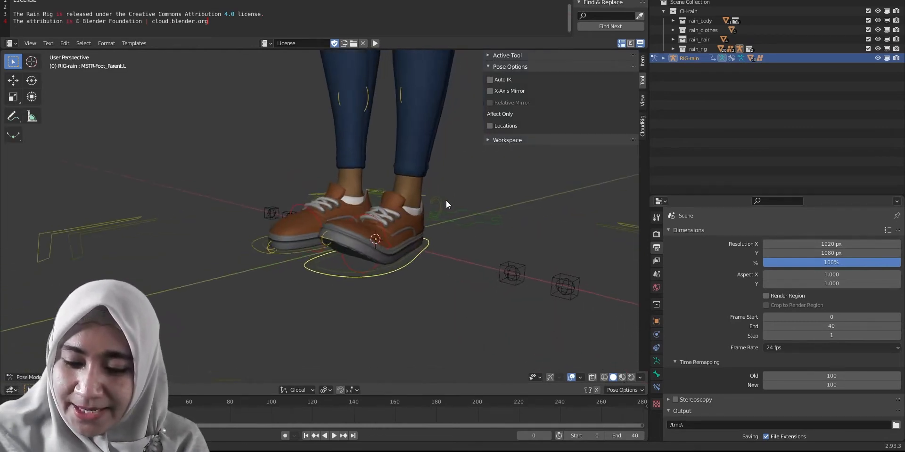
scroll(446, 200, down, 2)
scroll(423, 36, down, 1)
scroll(390, 96, down, 4)
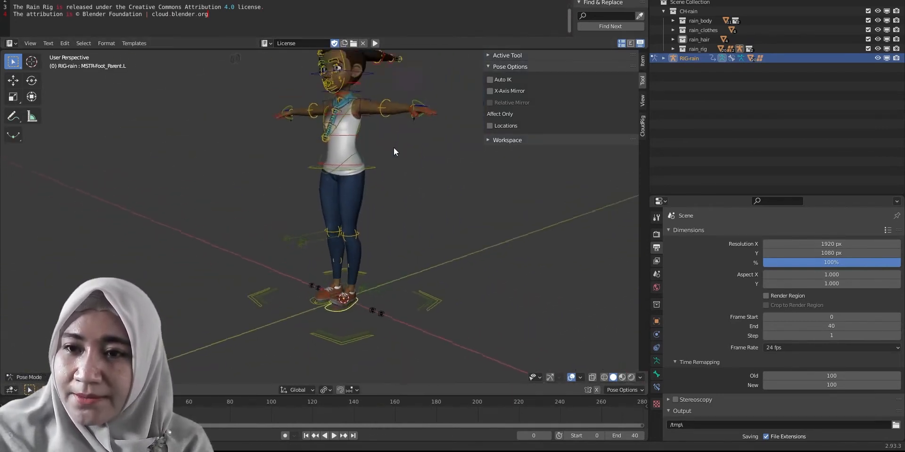
- Rotate the ponytail's base control FKHair_Ponytail2 so the hair hangs down behind the head
scroll(386, 110, up, 4)
middle_drag(387, 110, 384, 147)
click(382, 193)
shift+middle_drag(384, 146, 393, 238)
scroll(393, 238, up, 3)
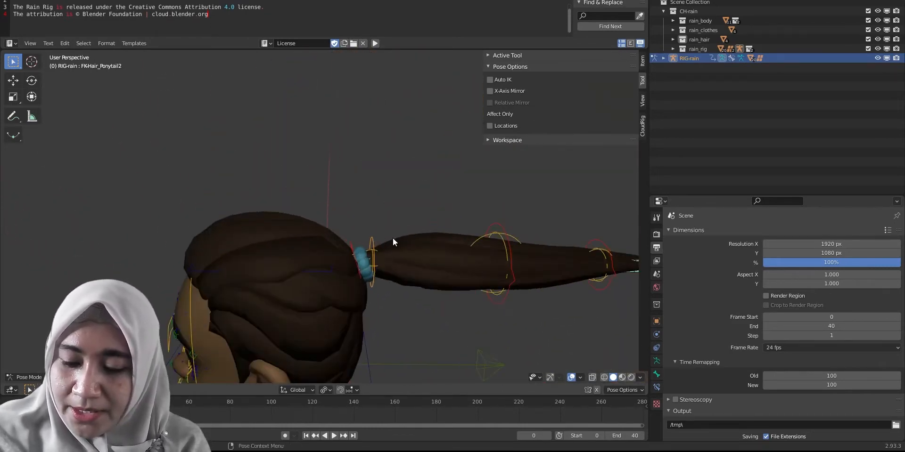
scroll(394, 229, down, 4)
key(r)
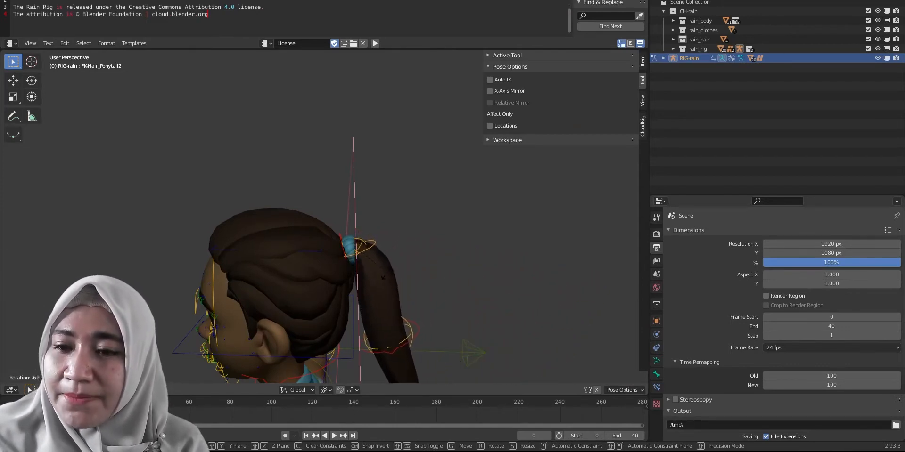
click(388, 271)
middle_drag(387, 271, 401, 245)
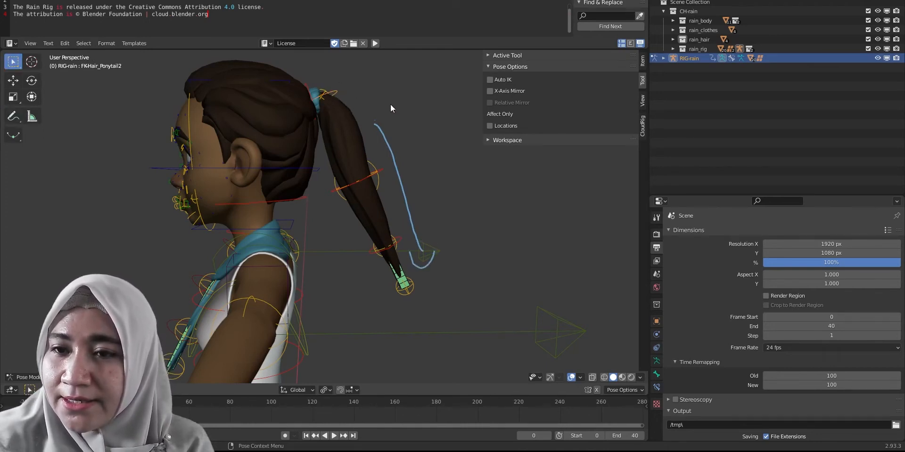
- Fine-tune the ponytail's angle with FKHair_Ponytail2 and adjust the rotation of the next control, FKHair_Ponytail3
key(r)
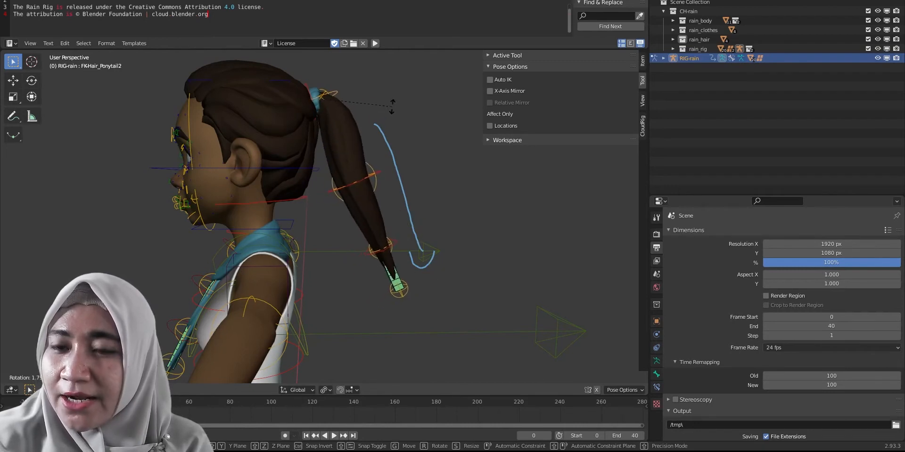
click(392, 106)
click(371, 177)
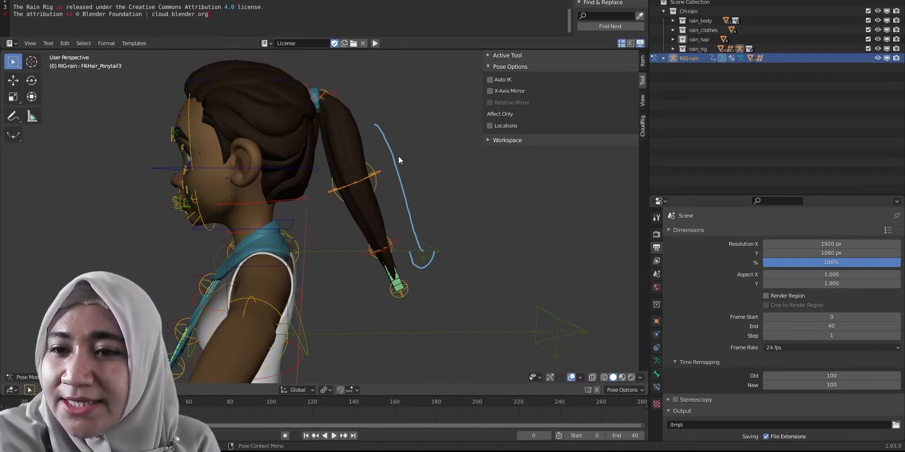
key(r)
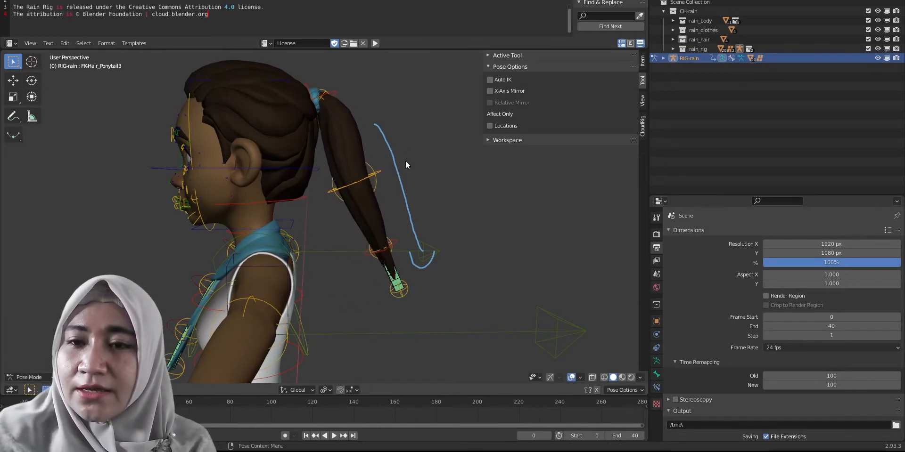
click(405, 161)
- Examine the lowered ponytail and the head and face controls from the side and from the front
middle_drag(405, 161, 435, 131)
scroll(350, 140, up, 4)
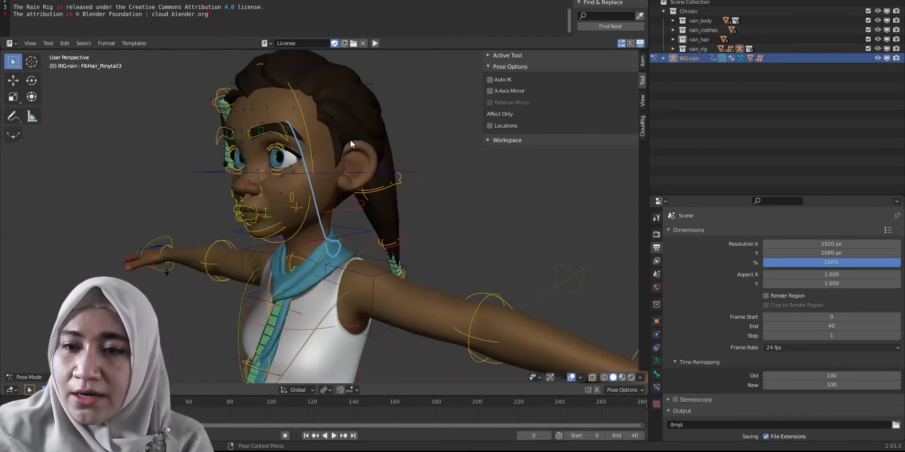
mouse_move(377, 135)
middle_down()
mouse_move(358, 139)
mouse_move(355, 149)
mouse_move(368, 149)
mouse_move(307, 162)
mouse_move(393, 129)
mouse_move(391, 155)
middle_up()
scroll(391, 155, up, 4)
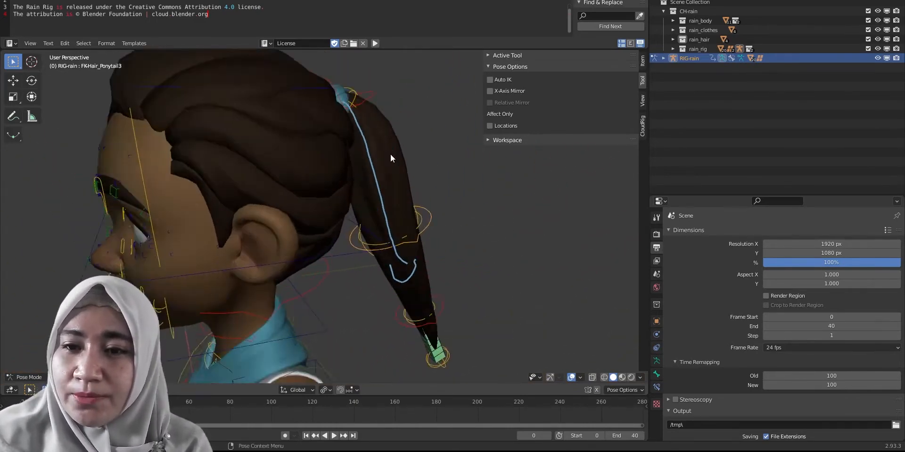
scroll(393, 118, down, 3)
mouse_move(393, 117)
middle_down()
mouse_move(354, 136)
mouse_move(378, 137)
mouse_move(380, 101)
mouse_move(385, 113)
mouse_move(423, 99)
middle_up()
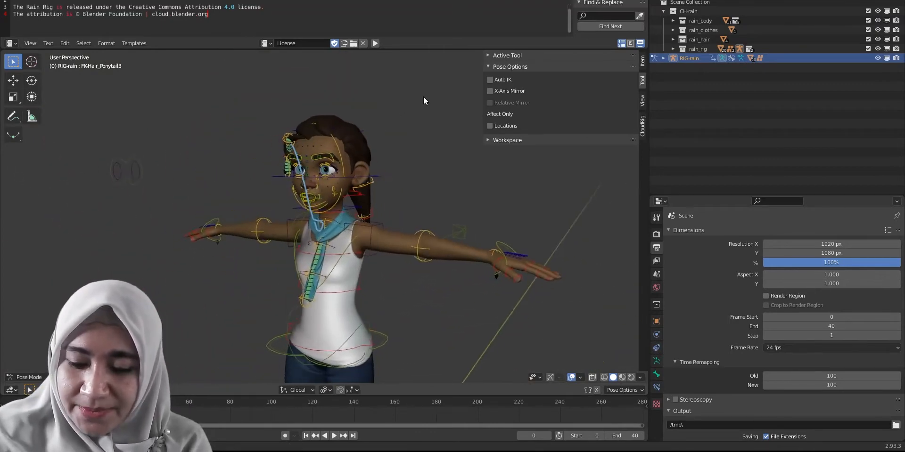
scroll(351, 126, up, 4)
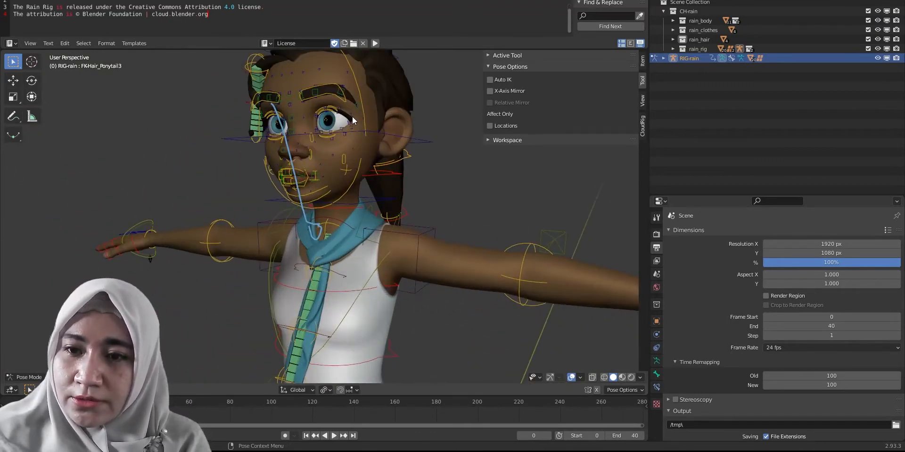
scroll(353, 120, down, 2)
scroll(352, 116, down, 2)
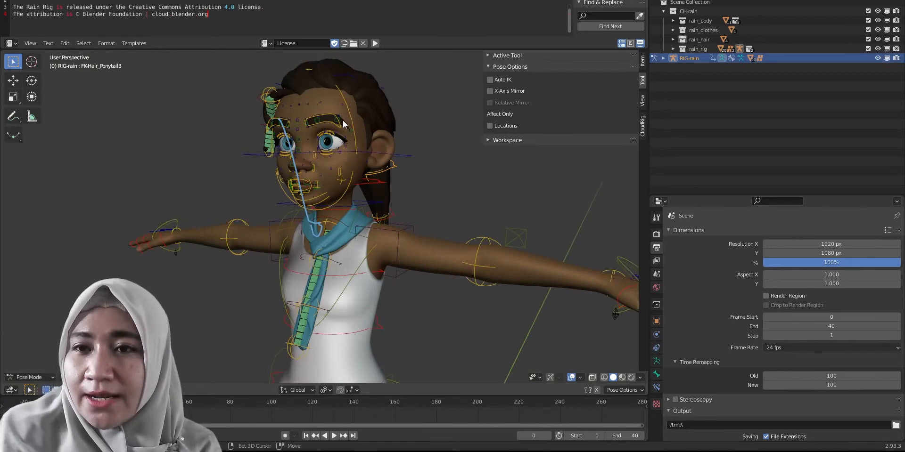
- Examine the ponytail from behind and the side, and the torso controls from the front
middle_drag(343, 120, 383, 189)
scroll(382, 189, up, 2)
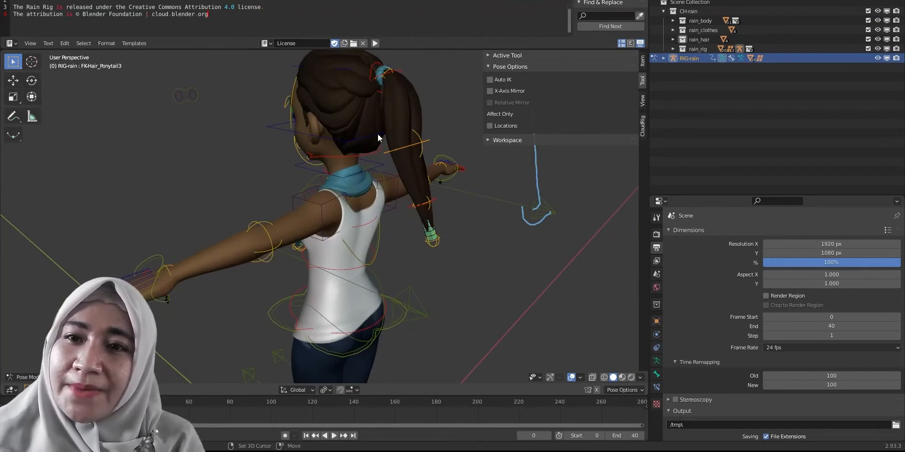
middle_drag(378, 133, 345, 214)
scroll(347, 176, up, 3)
scroll(418, 200, down, 5)
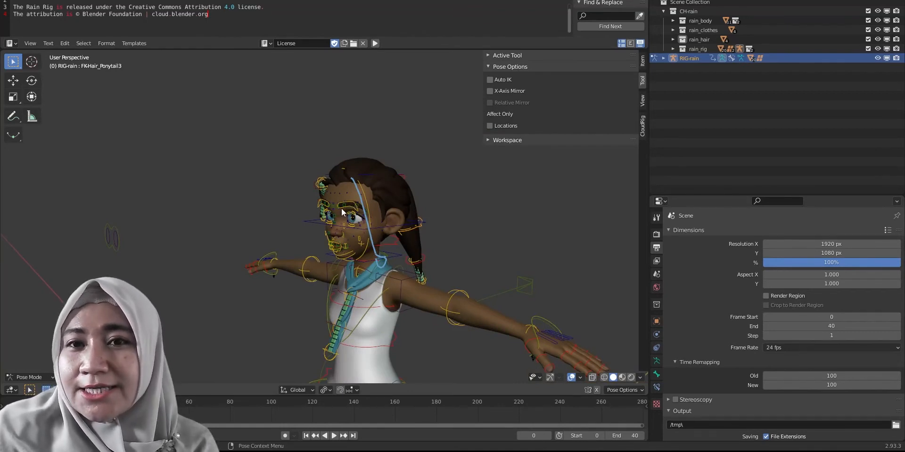
middle_drag(338, 226, 369, 269)
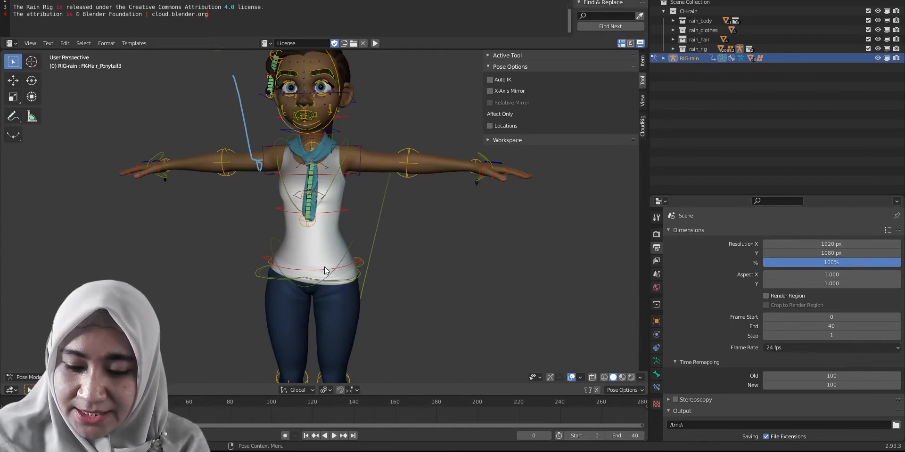
middle_drag(307, 267, 329, 233)
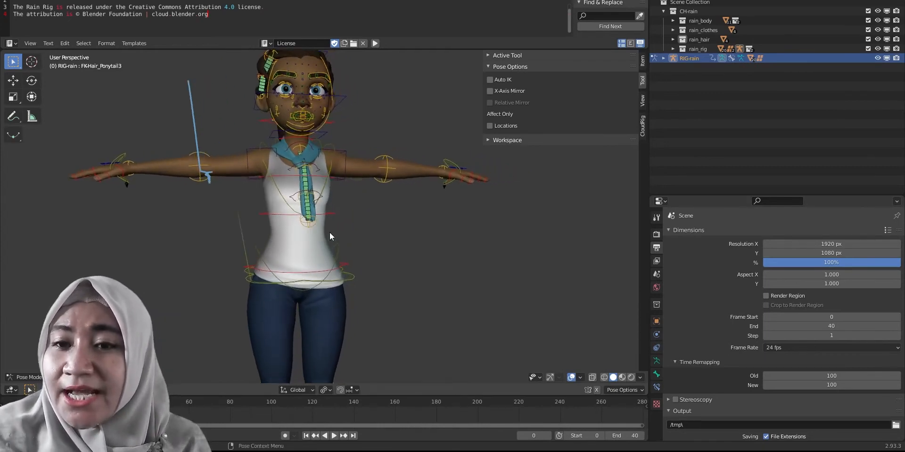
- Rotate the spine control FKSpine about the Y axis so the torso leans sideways from the hips
click(310, 270)
middle_drag(327, 259, 324, 267)
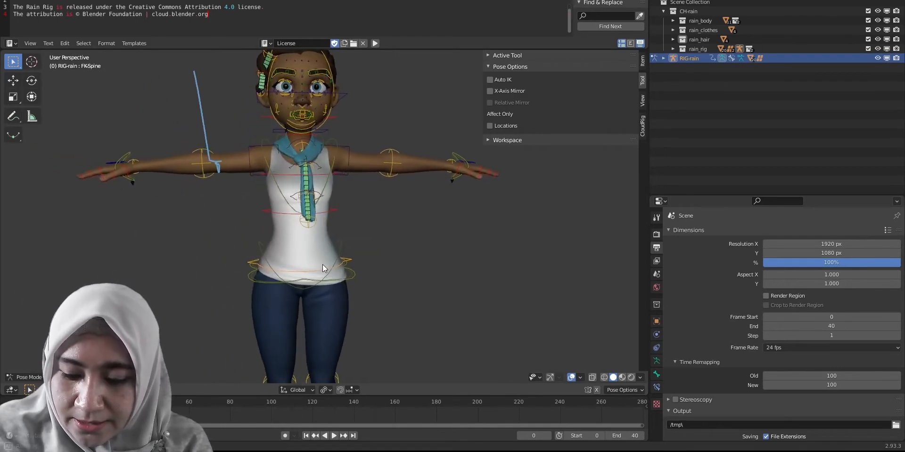
scroll(323, 266, up, 5)
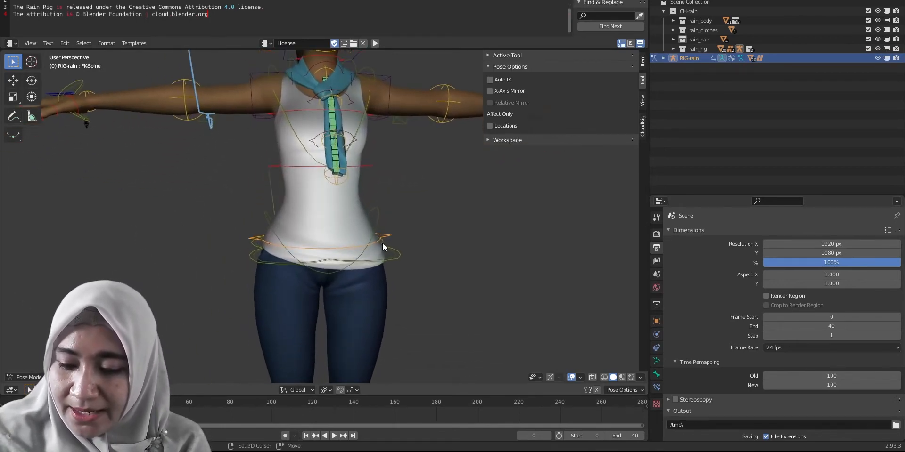
shift+middle_drag(367, 185, 378, 224)
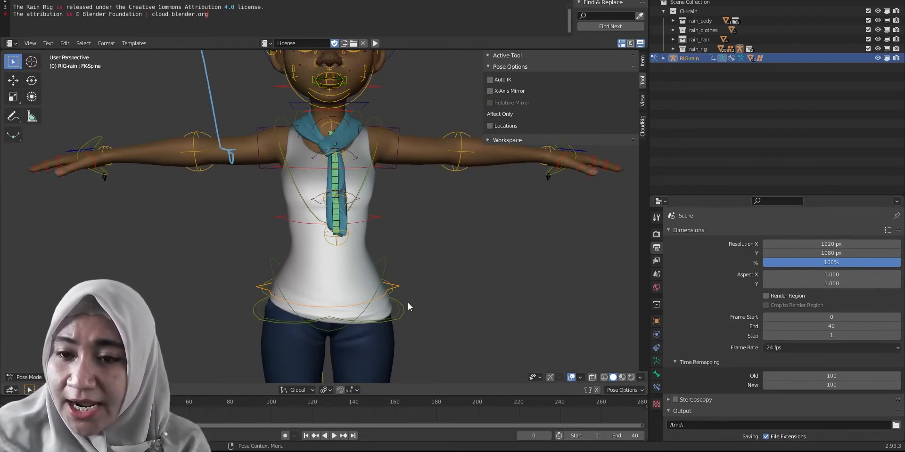
key(r)
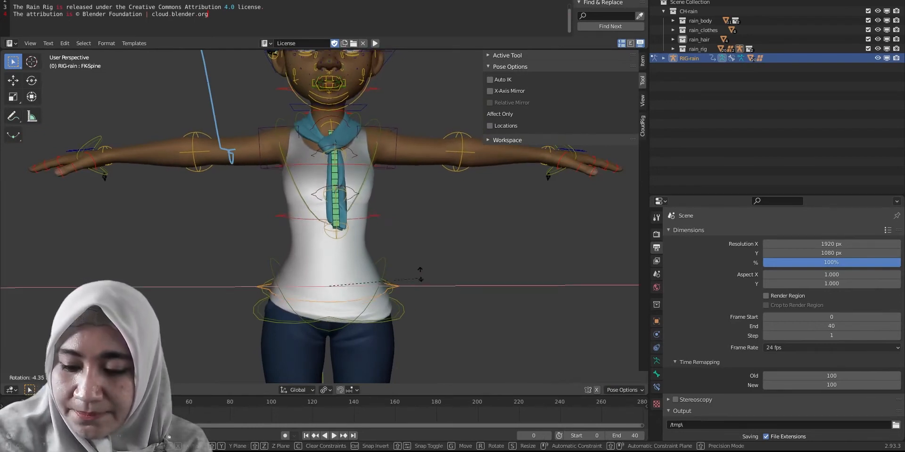
key(x)
key(y)
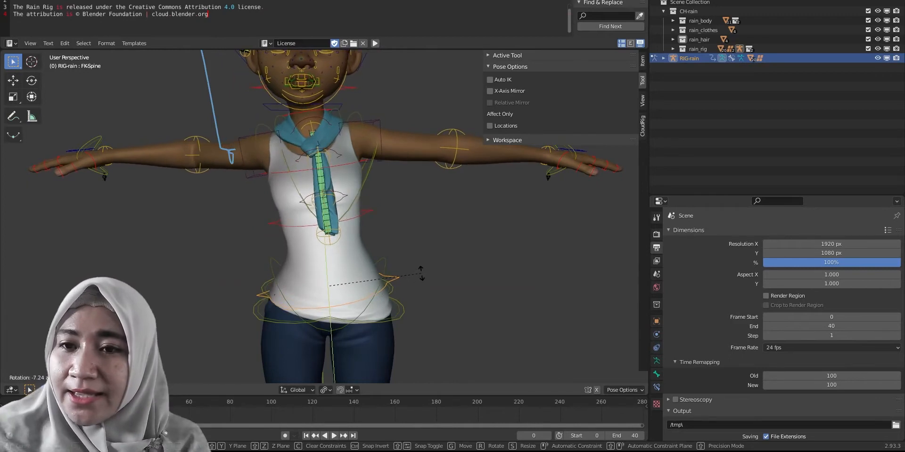
click(408, 266)
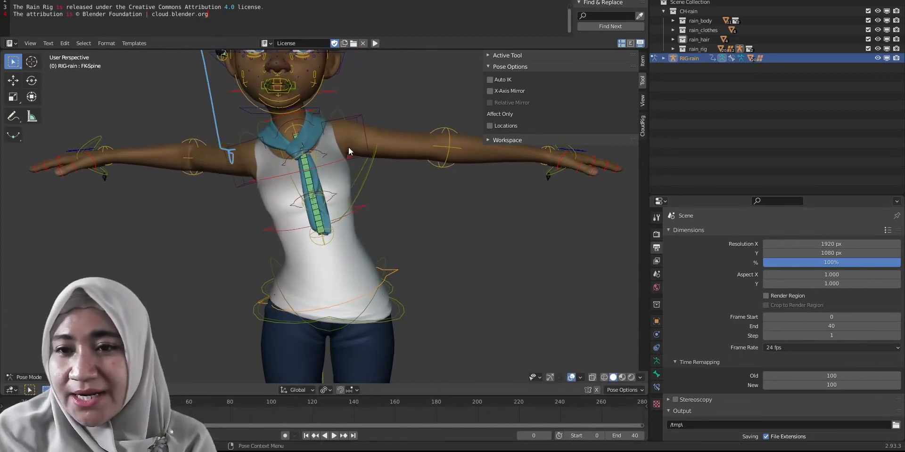
- Rotate the chest control FKChest about the Y axis against the spine's lean to straighten the shoulders and head
click(338, 161)
key(r)
key(x)
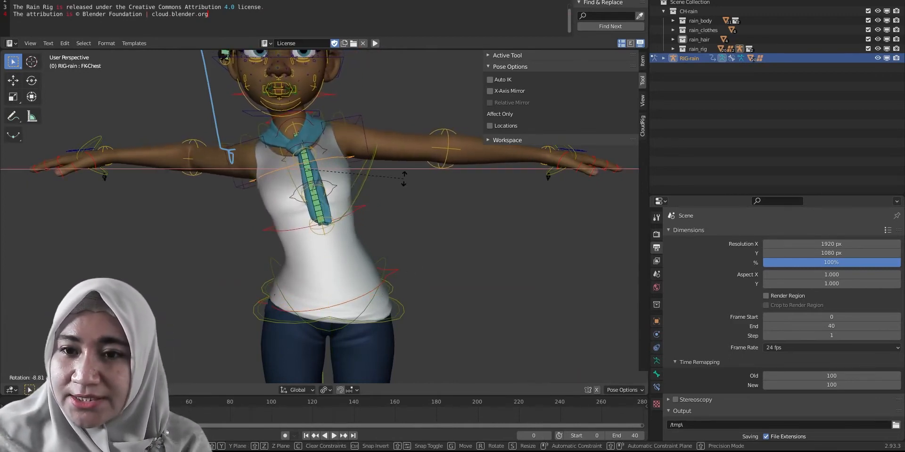
key(y)
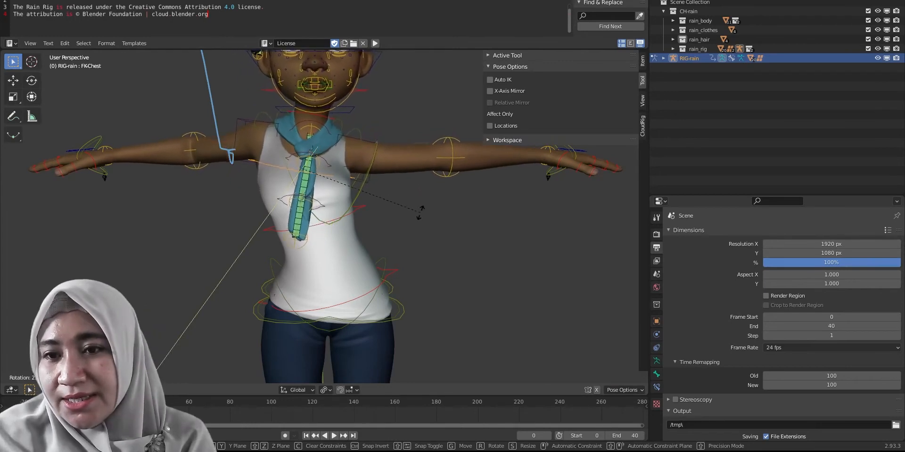
click(407, 263)
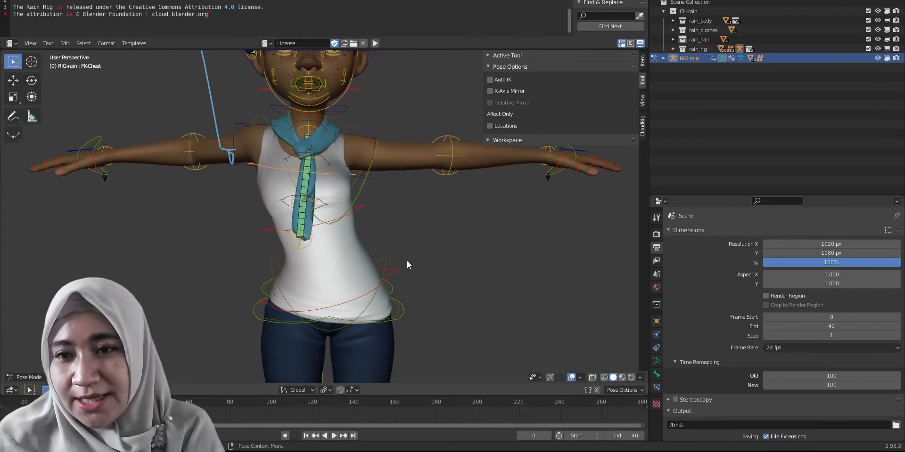
- Insert a Location, Rotation & Scale keyframe for the spine control FKSpine at frame 0
middle_drag(367, 286, 395, 262)
click(369, 278)
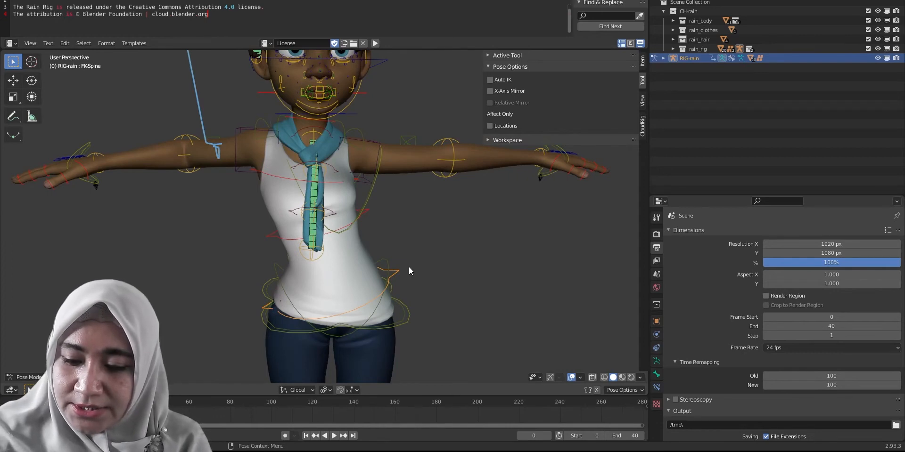
key(i)
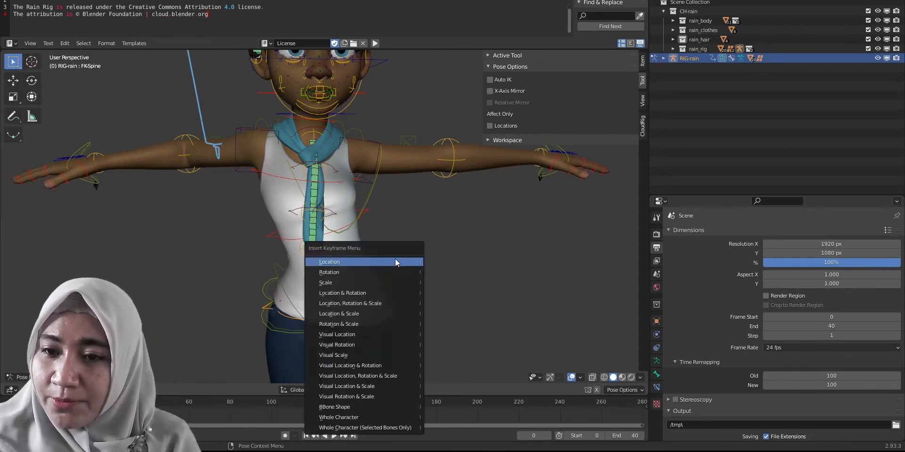
click(379, 303)
middle_drag(375, 293, 357, 271)
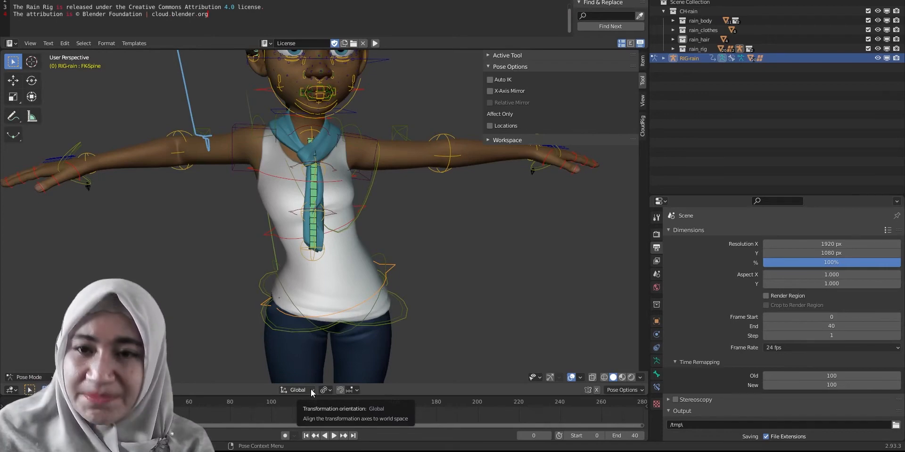
- Select the chest control FKChest and review the torso pose at frame 0
middle_drag(305, 289, 354, 250)
scroll(358, 280, up, 1)
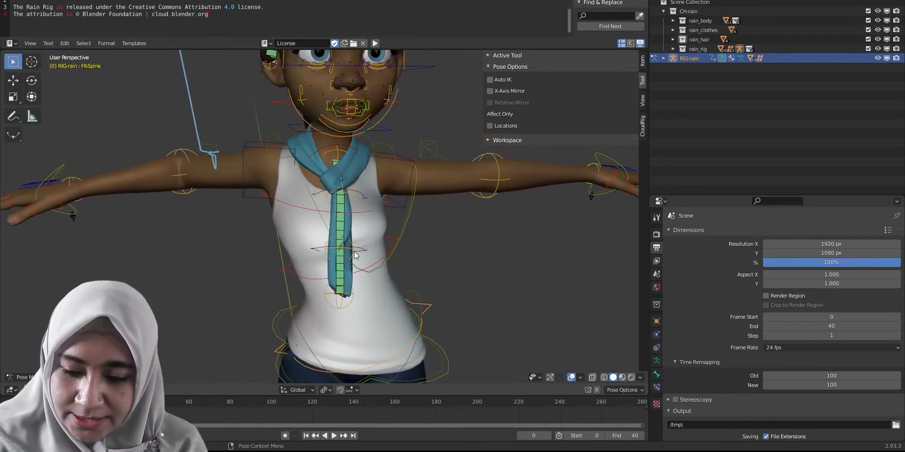
click(350, 212)
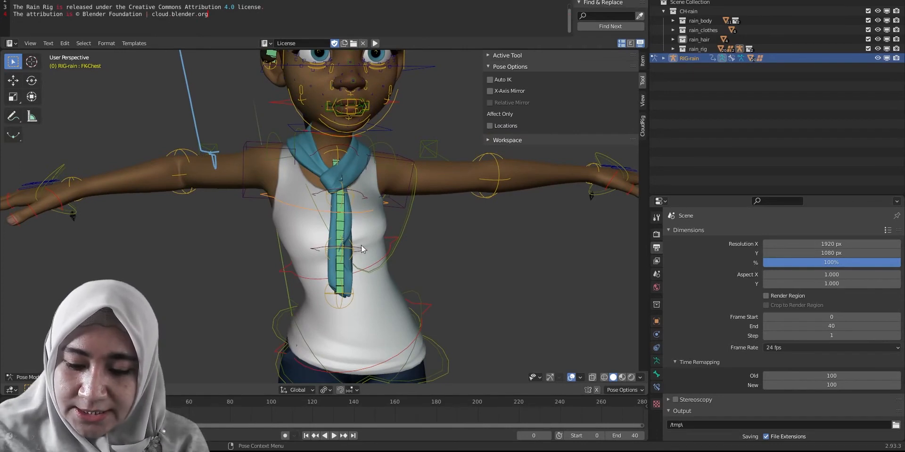
shift+middle_drag(239, 330, 245, 305)
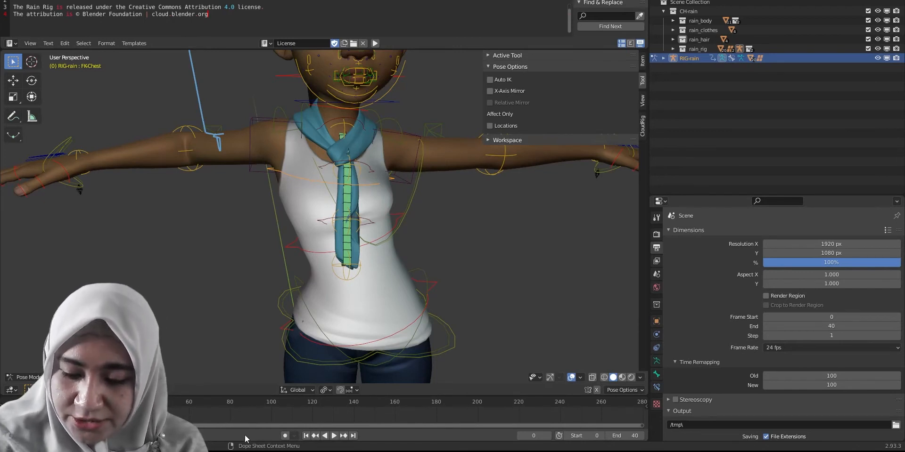
click(365, 342)
scroll(365, 249, down, 2)
click(351, 191)
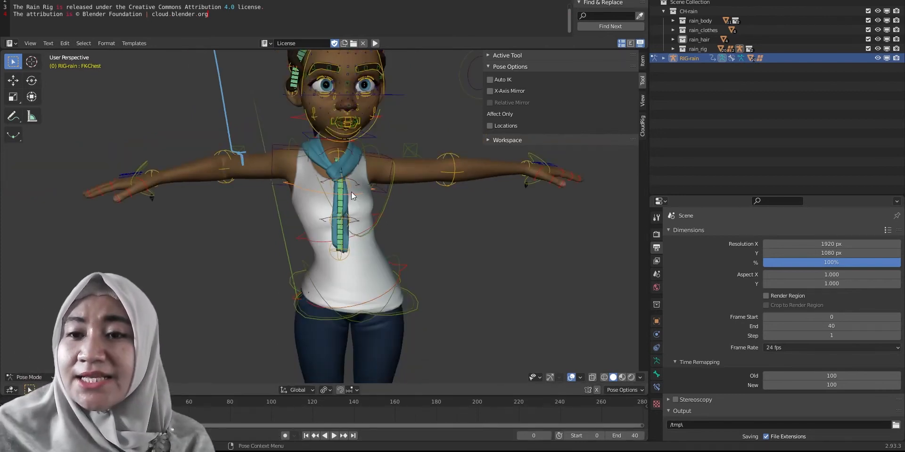
right_click(390, 207)
key(Escape)
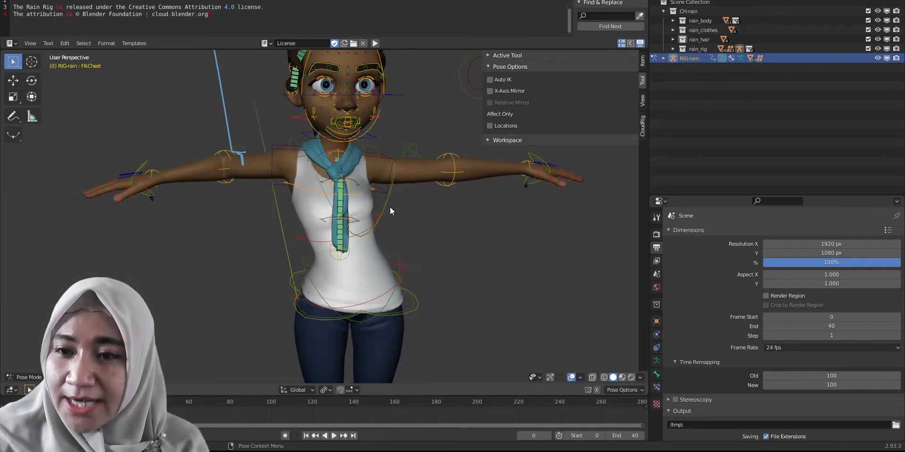
- Reselect the spine control FKSpine and turn on automatic keyframing
middle_drag(402, 265, 421, 275)
click(385, 293)
click(421, 277)
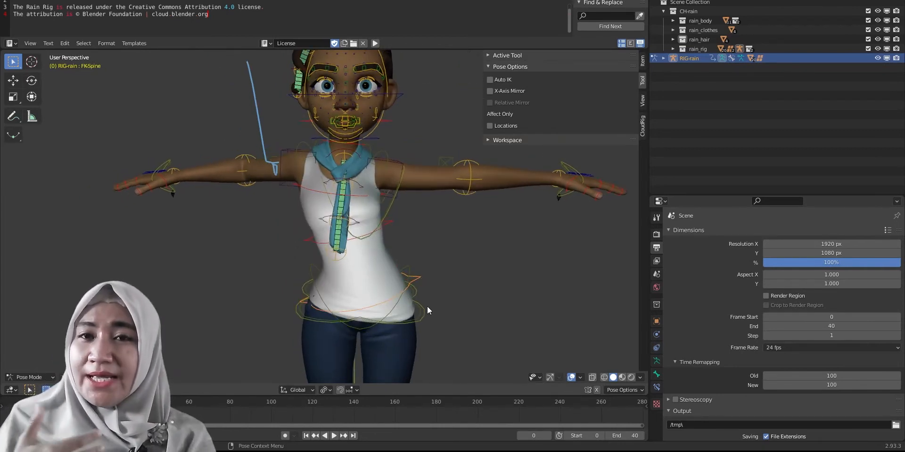
click(285, 437)
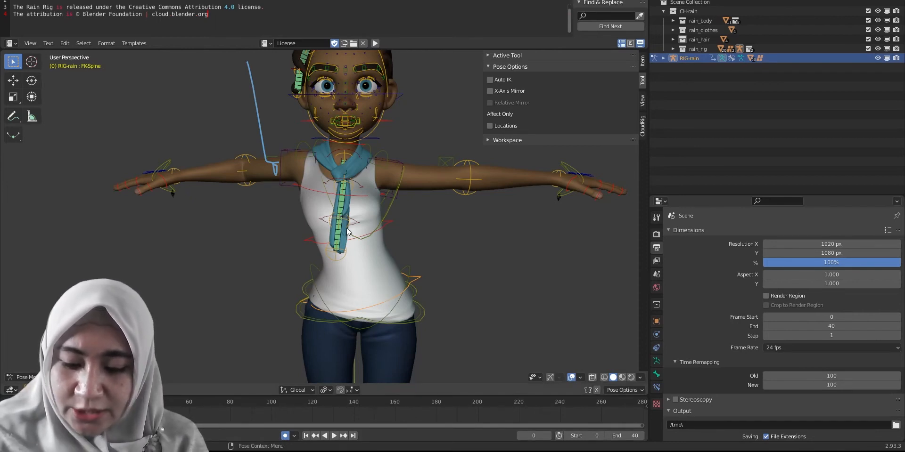
- Select the hip control MSTR-Hips and advance the animation to frame 20
shift+middle_drag(373, 225, 370, 240)
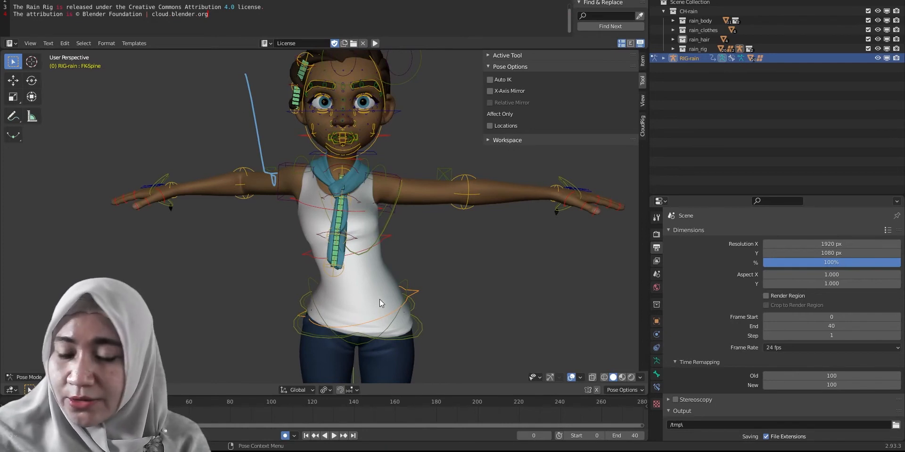
middle_drag(348, 315, 381, 312)
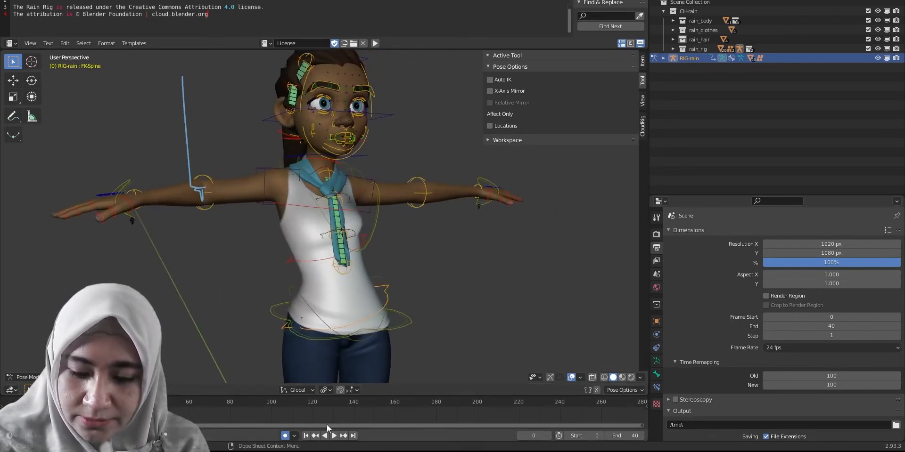
key(a)
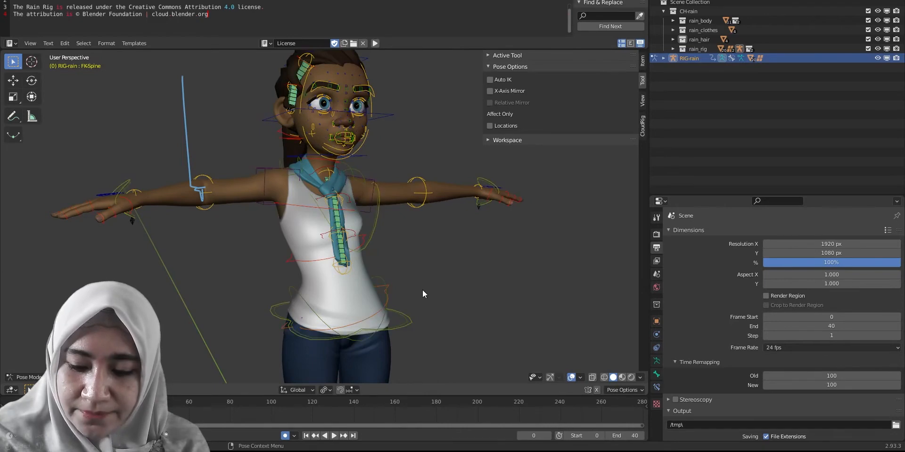
middle_drag(422, 290, 383, 295)
click(392, 302)
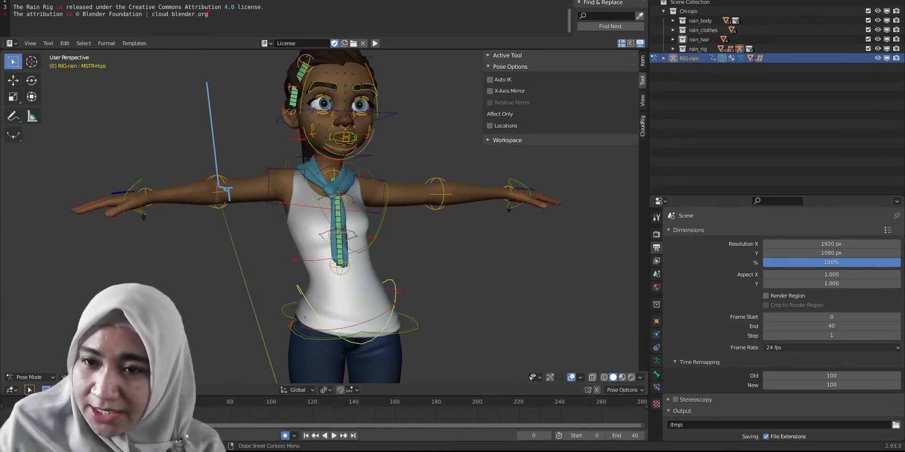
key(space)
key(space)
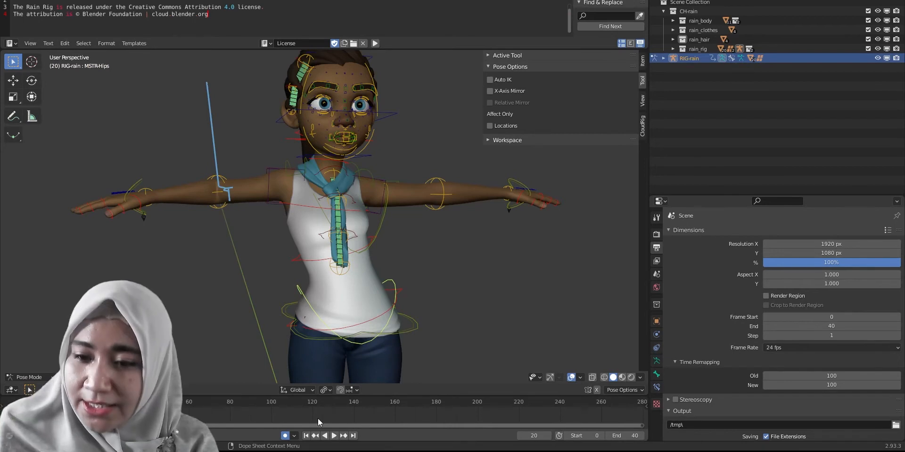
- At frame 20, rotate FKSpine to lean the torso the opposite way, and play back the animation, stopping at frame 27
click(372, 319)
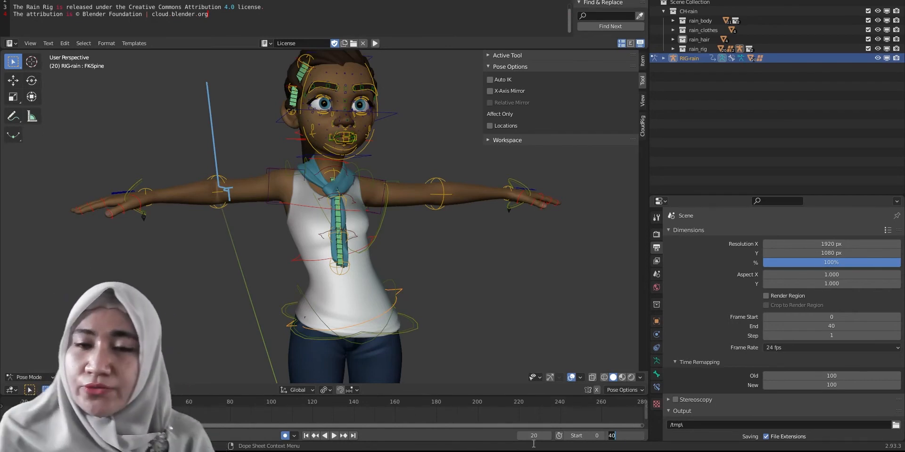
key(Return)
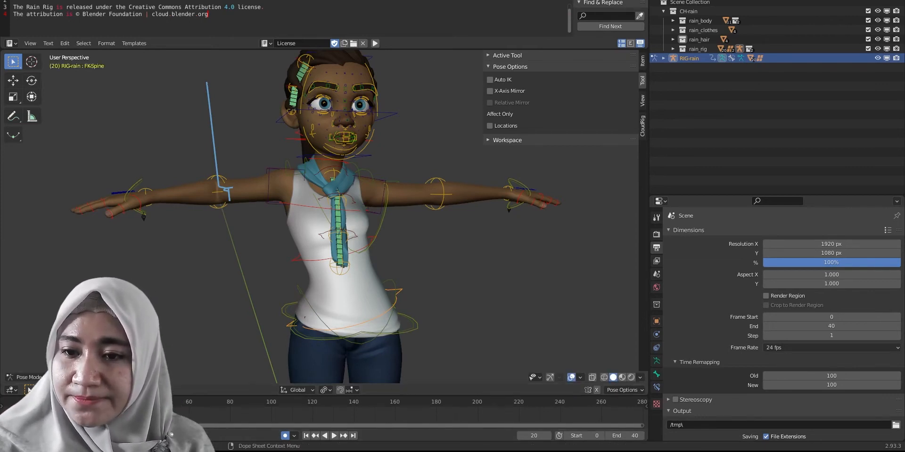
key(r)
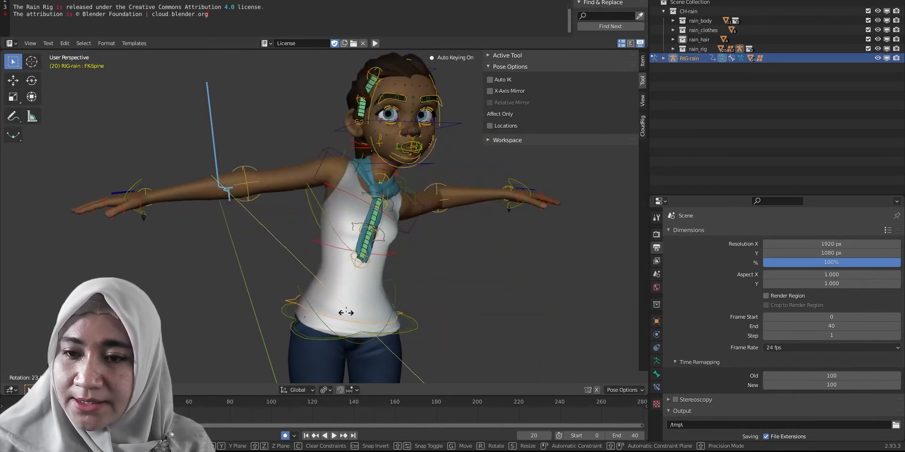
click(346, 313)
key(space)
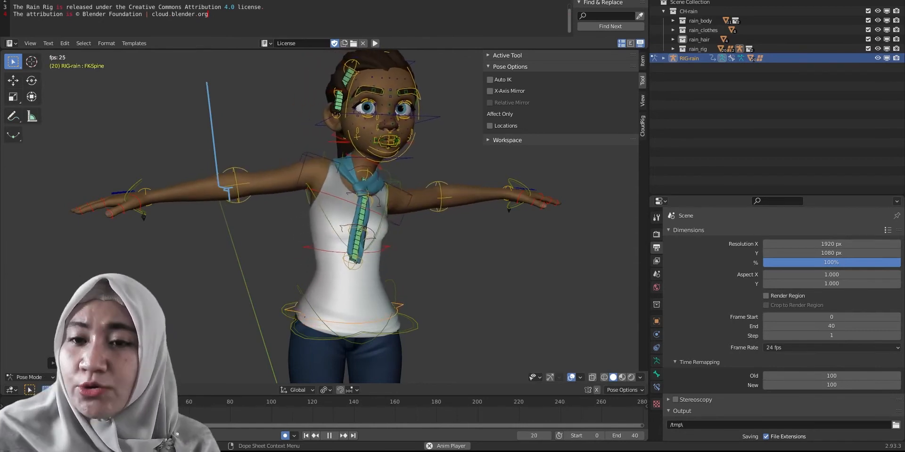
key(space)
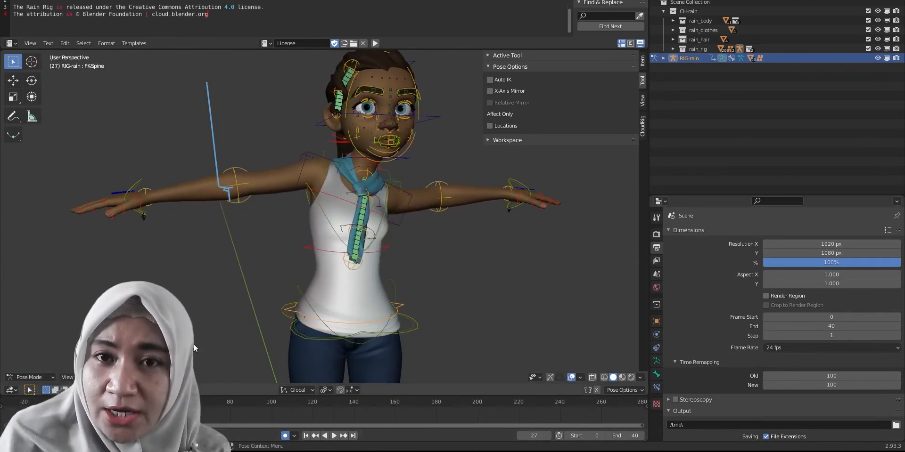
- Select all of the rig's controls and duplicate their starting-pose keyframes further along the timeline
key(a)
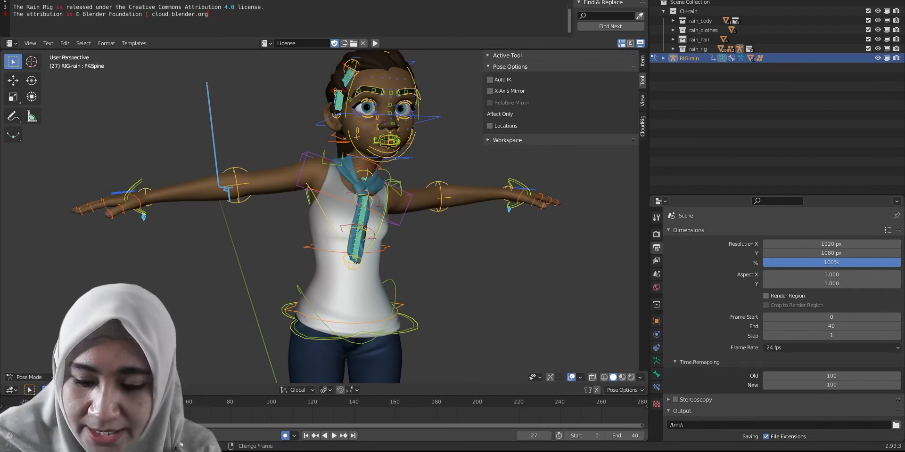
key(shift+d)
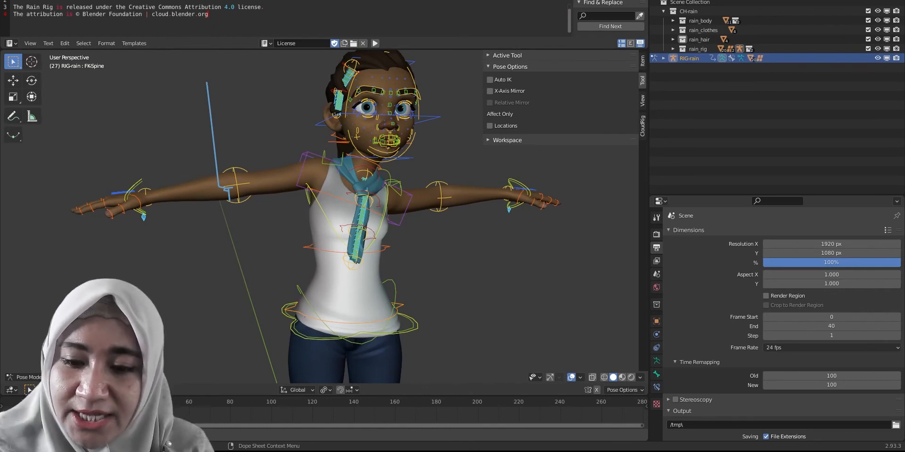
key(Return)
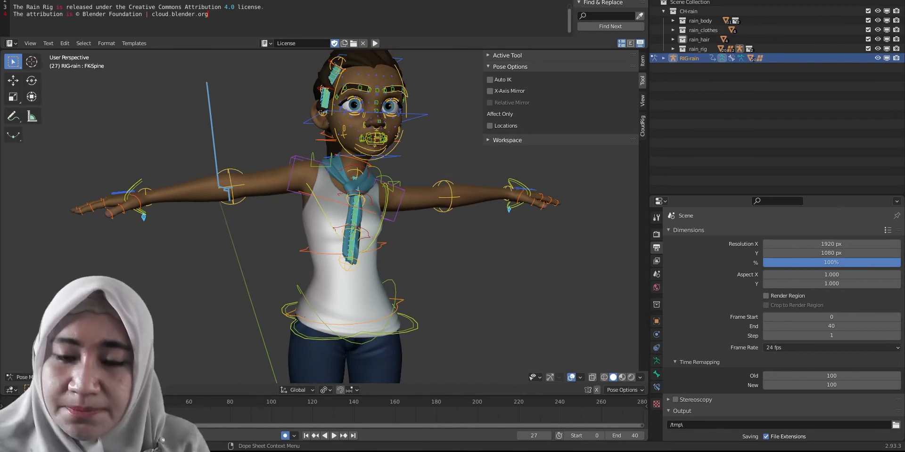
- Play back the animation to check the torso motion from different angles, collapse Pose Options, and stop playback at frame 38
key(space)
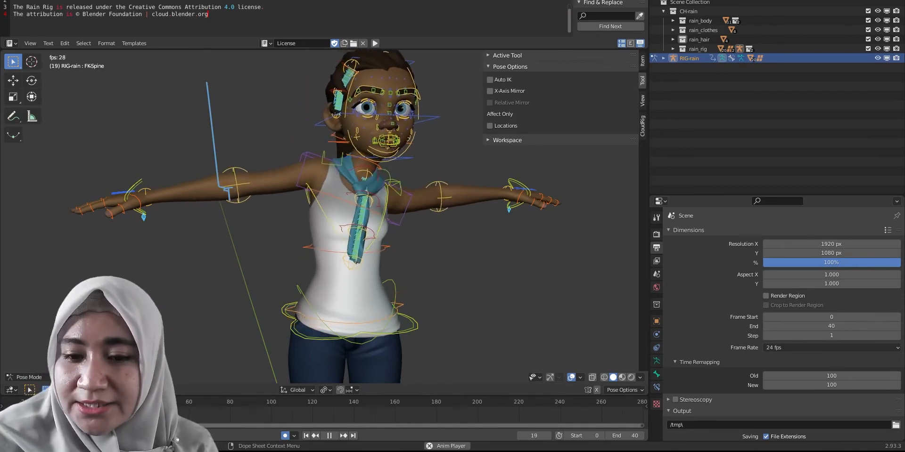
middle_drag(246, 287, 191, 285)
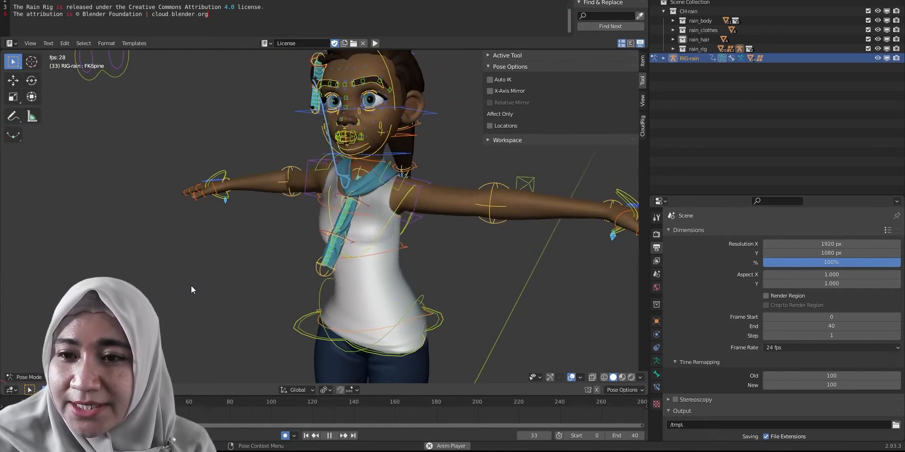
shift+middle_drag(260, 259, 272, 289)
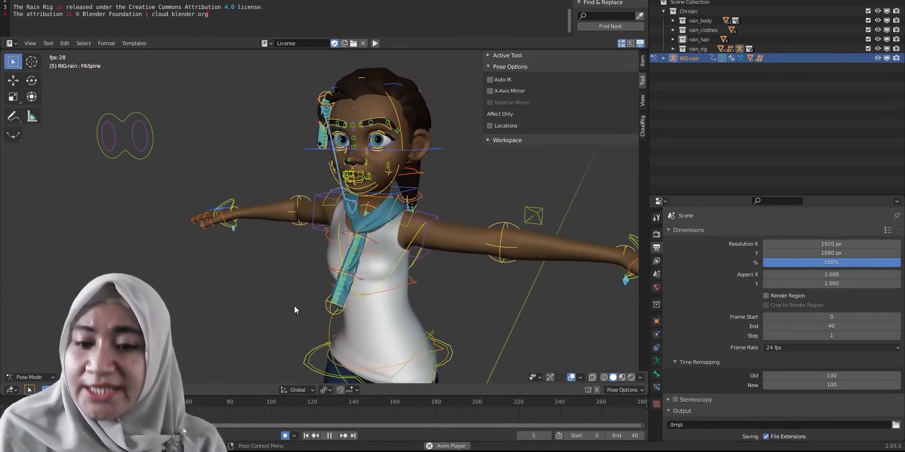
middle_drag(329, 281, 372, 269)
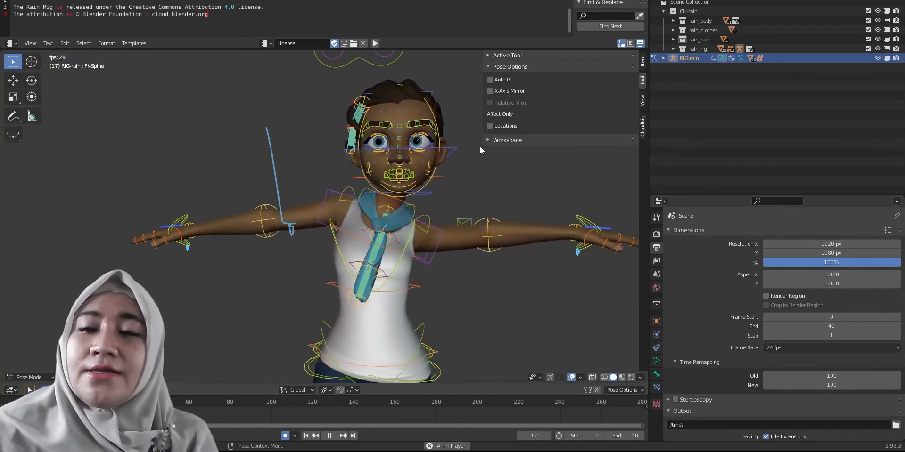
click(489, 67)
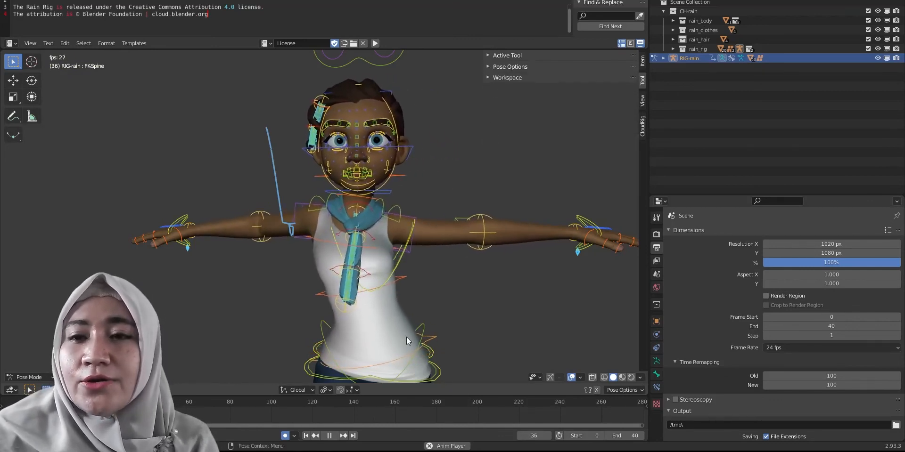
key(space)
scroll(434, 151, down, 3)
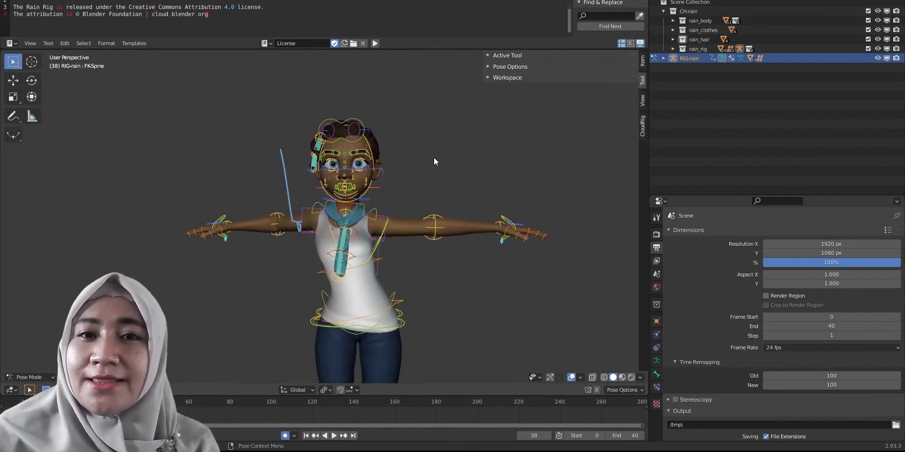